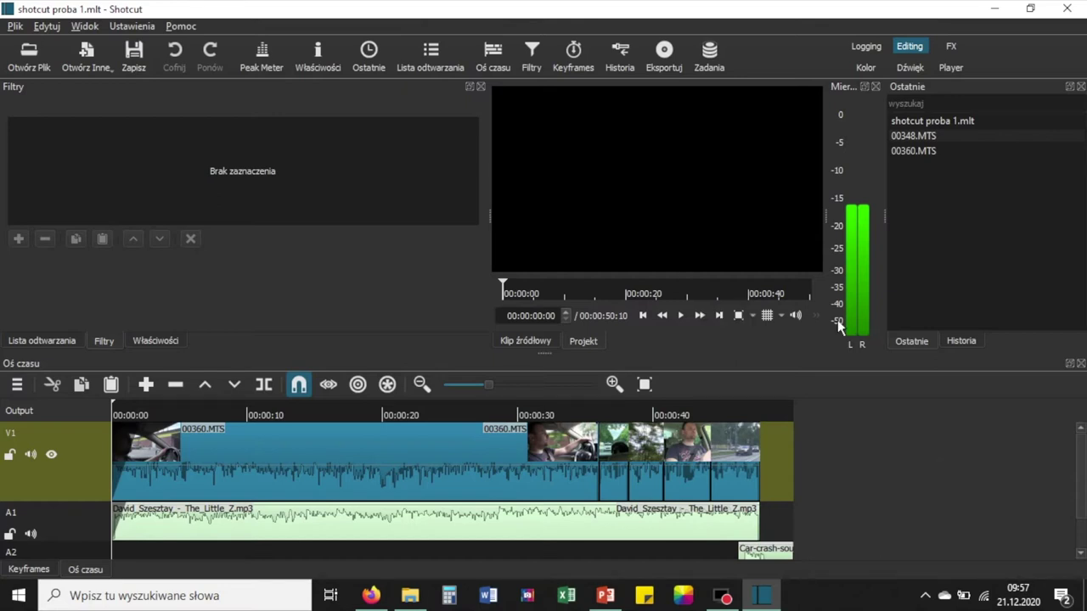
Create a new colour clip in solid black (#FF000000).
click(529, 48)
click(95, 67)
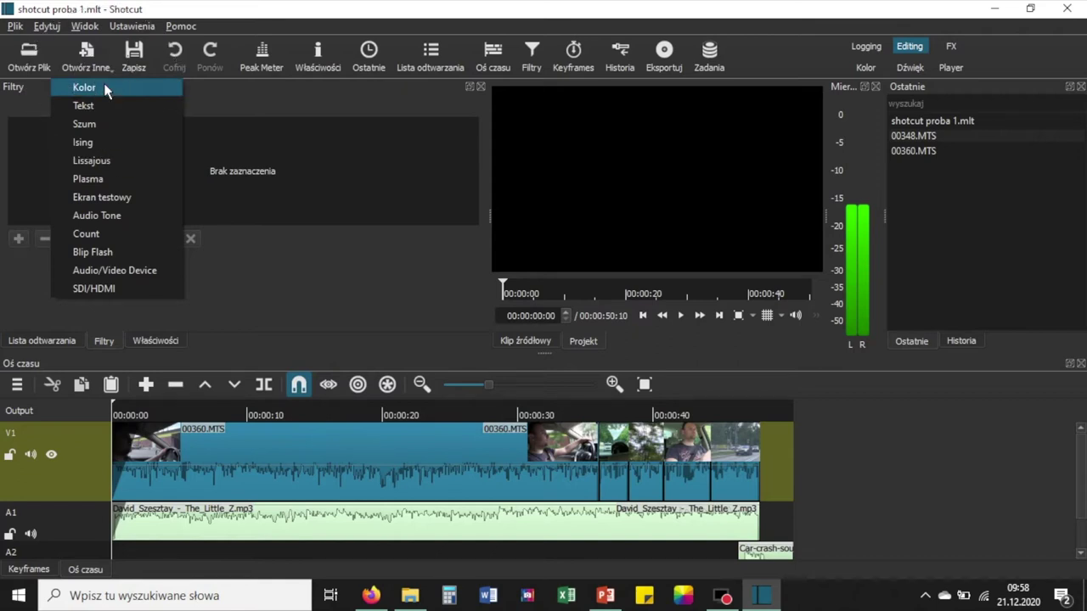
click(105, 88)
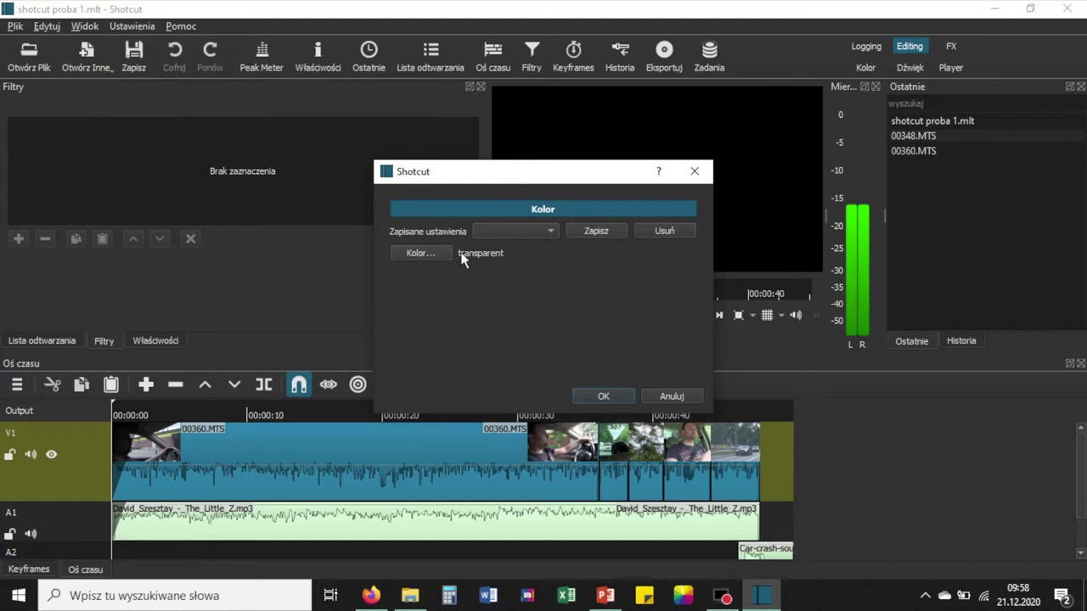
click(421, 253)
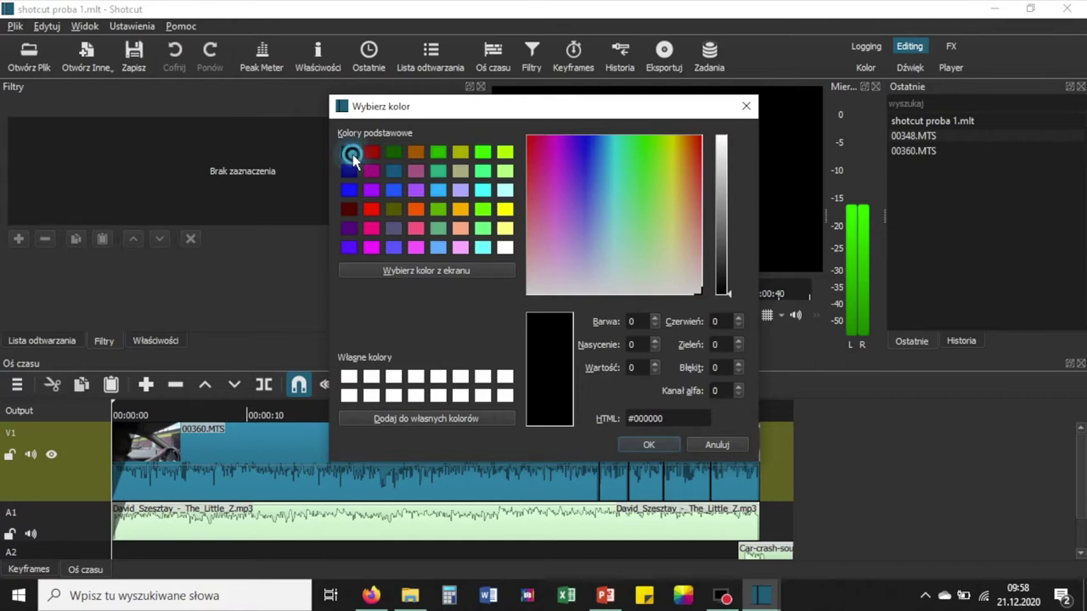
click(649, 443)
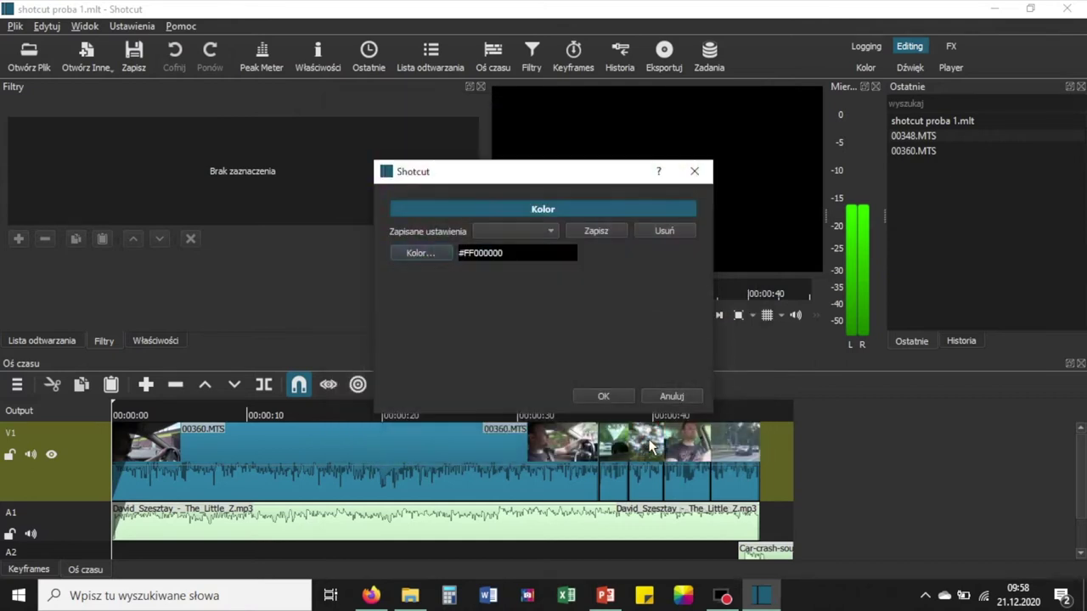
click(603, 397)
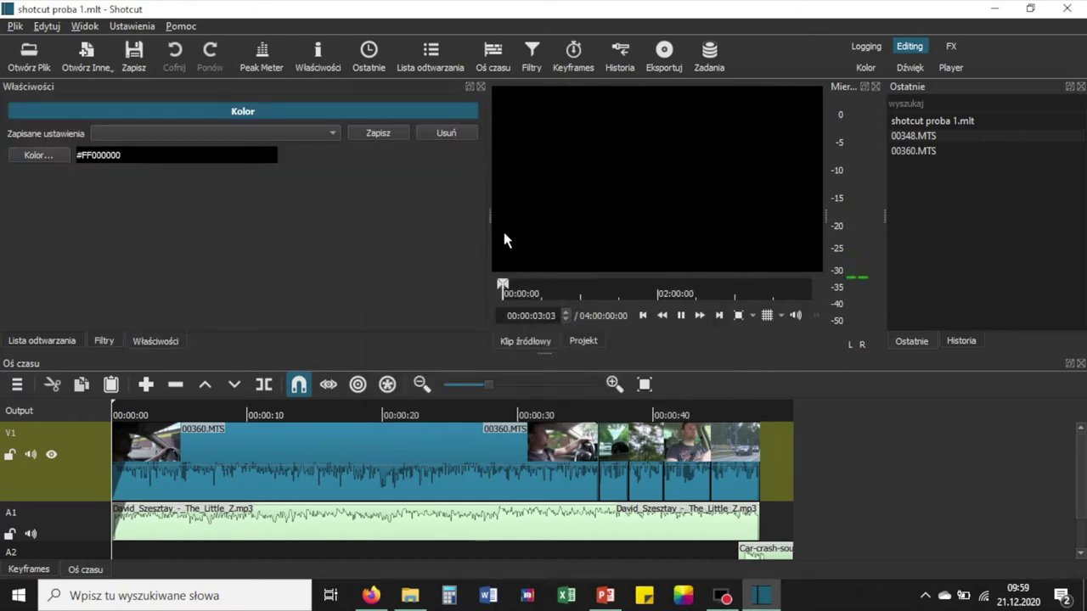
Turn on rippling for all tracks and insert the black colour clip at the start of V1, ahead of the footage.
click(612, 189)
click(357, 385)
click(386, 386)
click(386, 385)
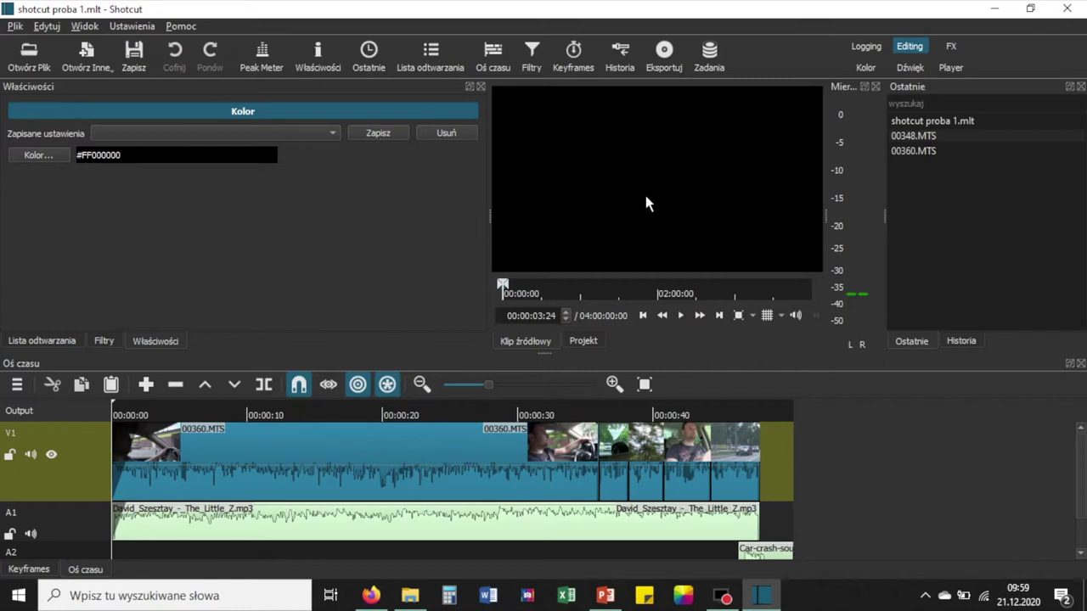
click(645, 199)
drag(168, 440, 116, 452)
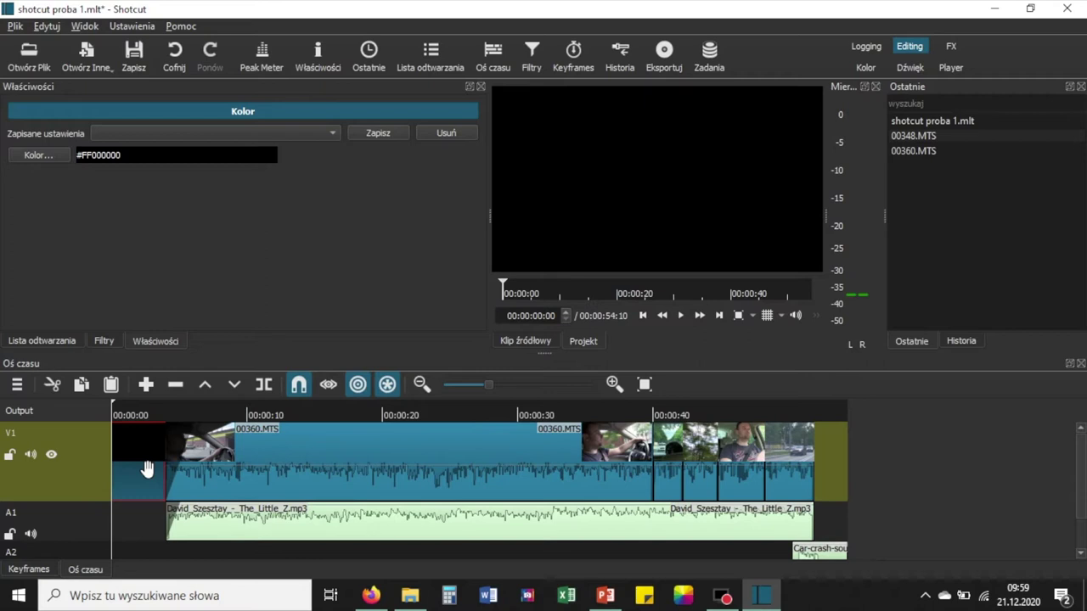
Try to trim the end of the black clip on V1 slightly shorter and undo the trim.
click(141, 470)
mouse_move(161, 457)
mouse_down()
mouse_move(136, 457)
mouse_move(188, 456)
mouse_move(157, 456)
mouse_up()
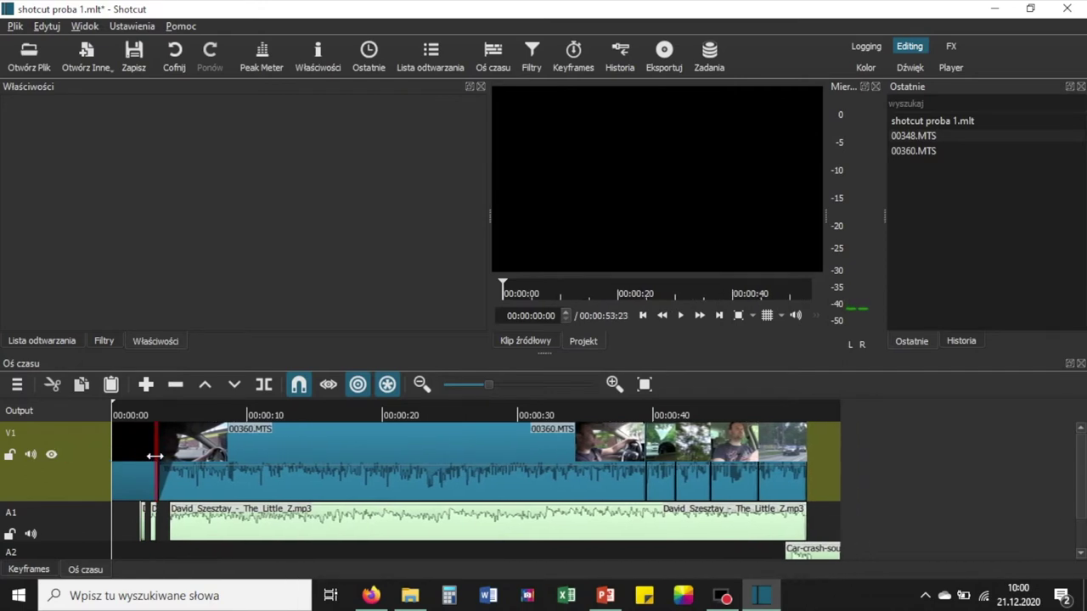
key(ctrl+z)
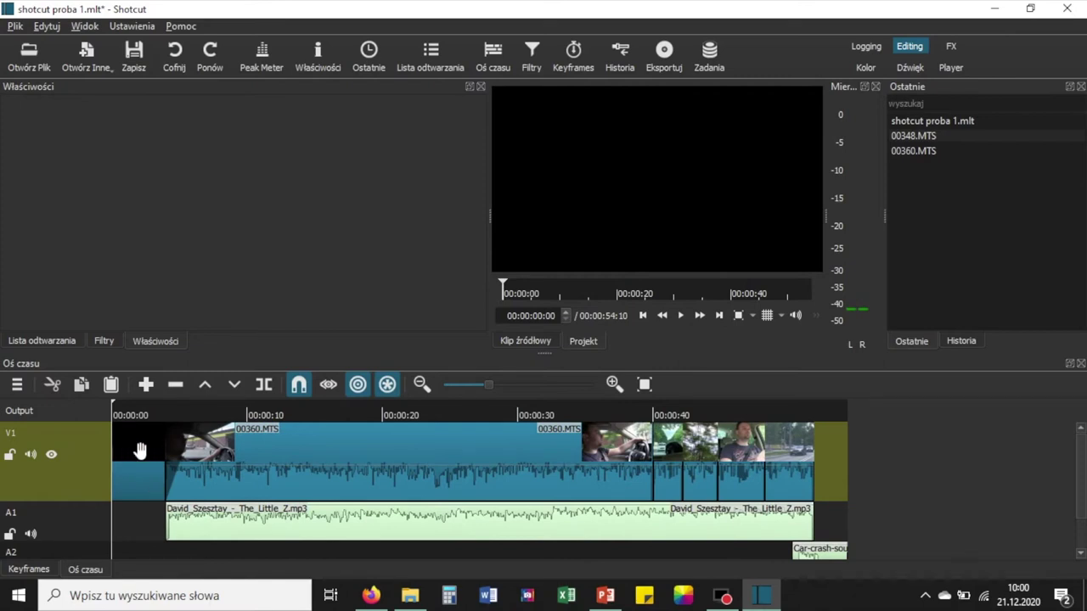
Search the filters for "text" and add the Text: Simple filter to the black clip at the start of V1.
click(133, 447)
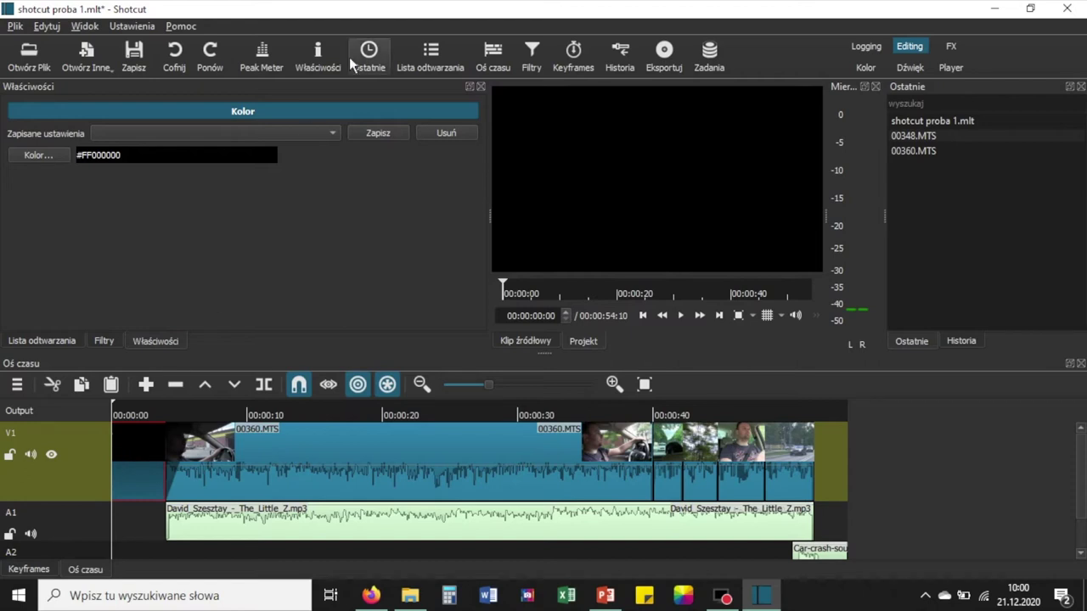
click(532, 54)
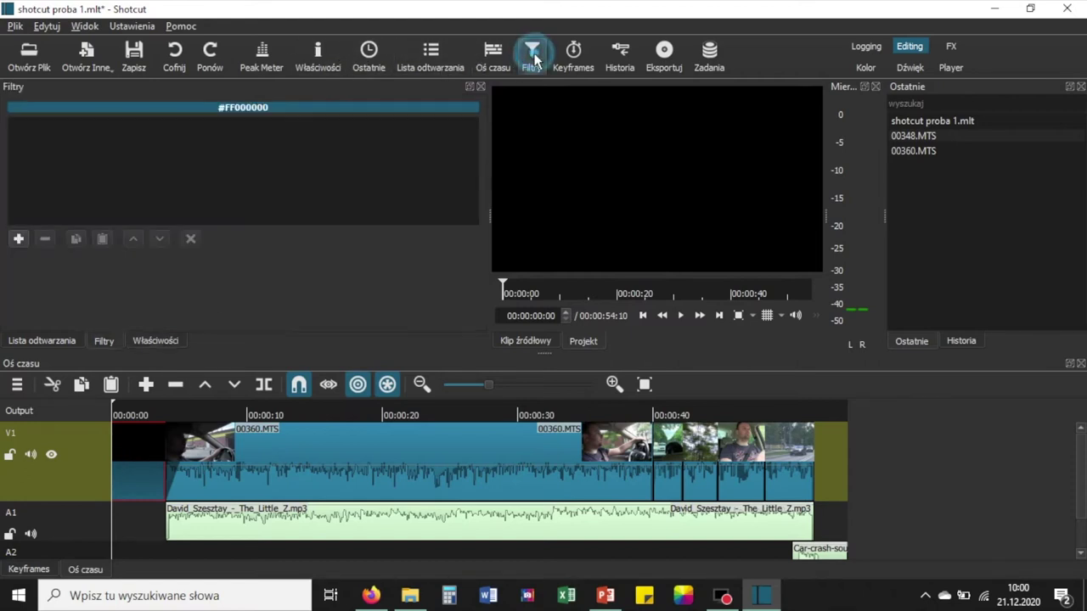
click(19, 239)
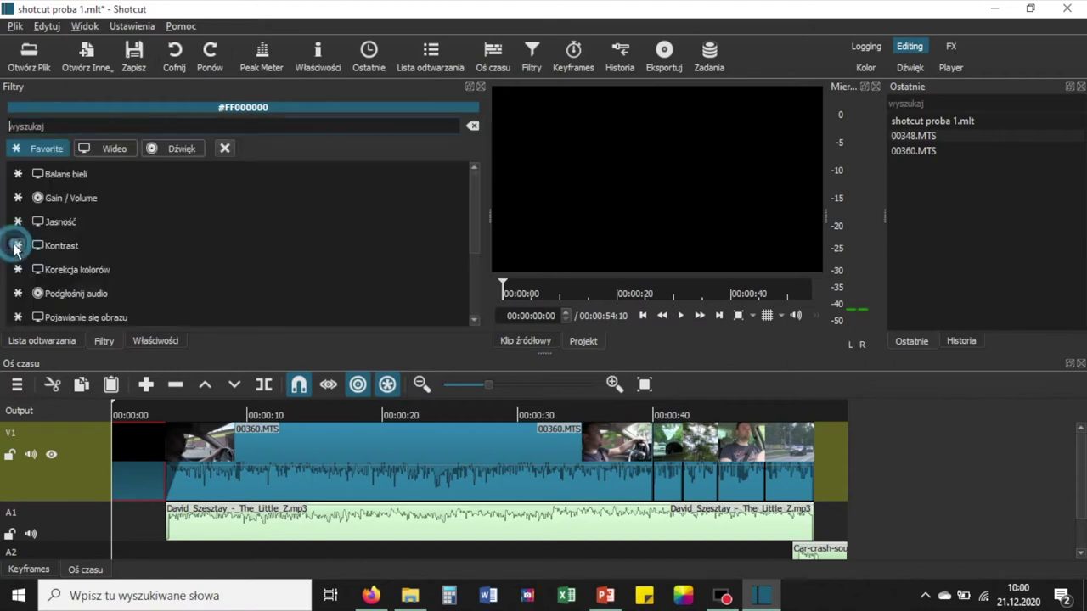
click(119, 151)
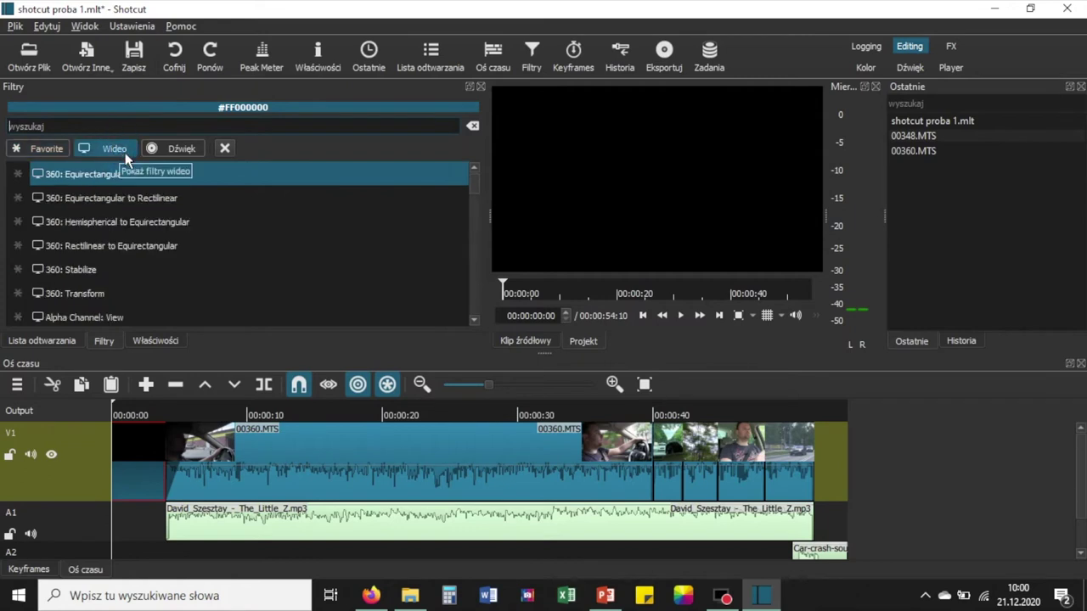
click(139, 126)
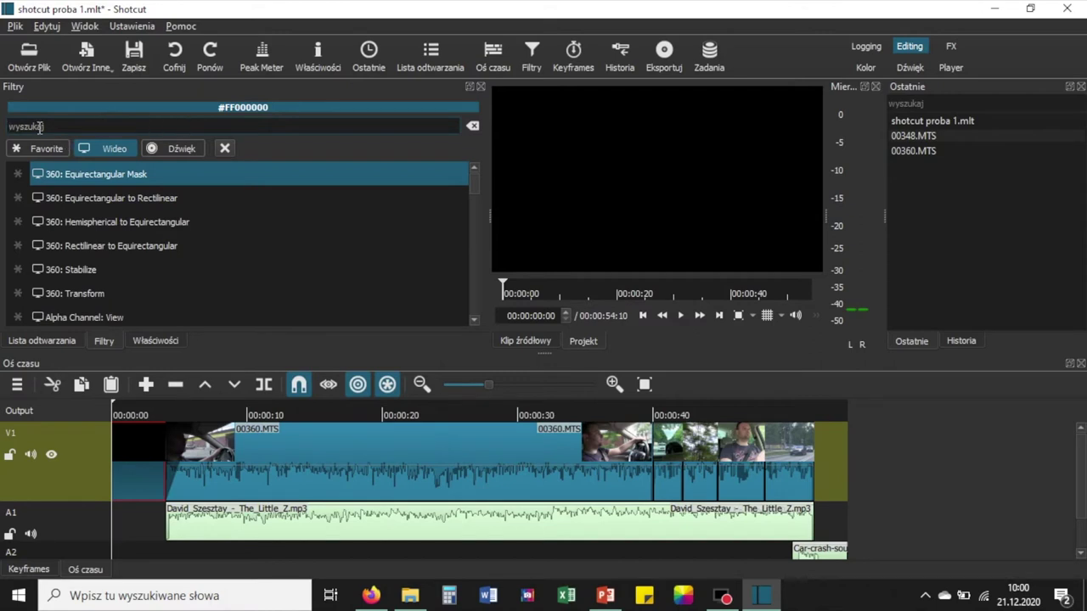
text(text)
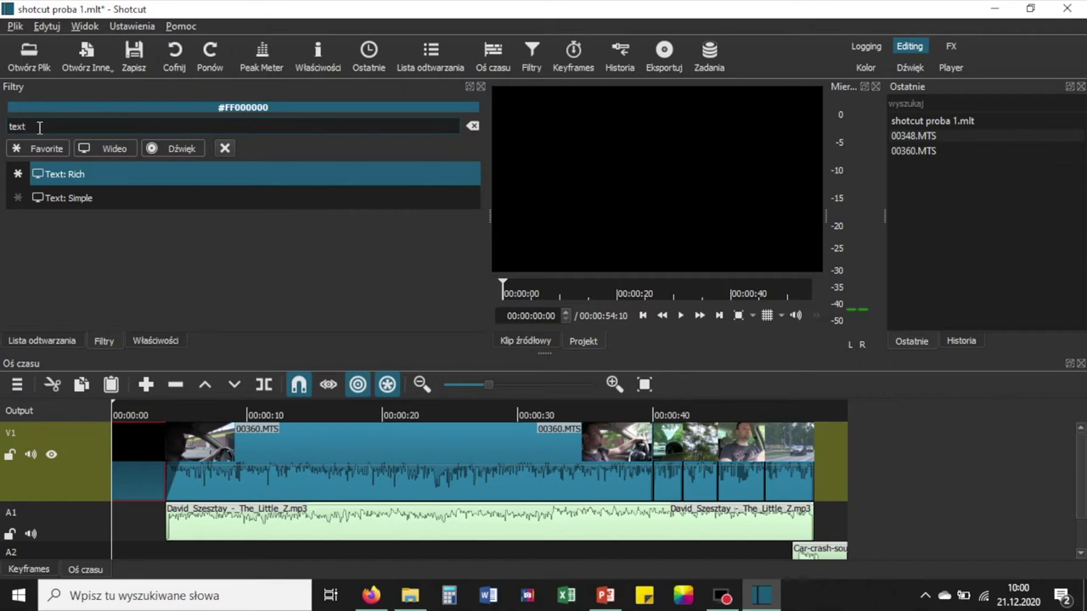
click(100, 193)
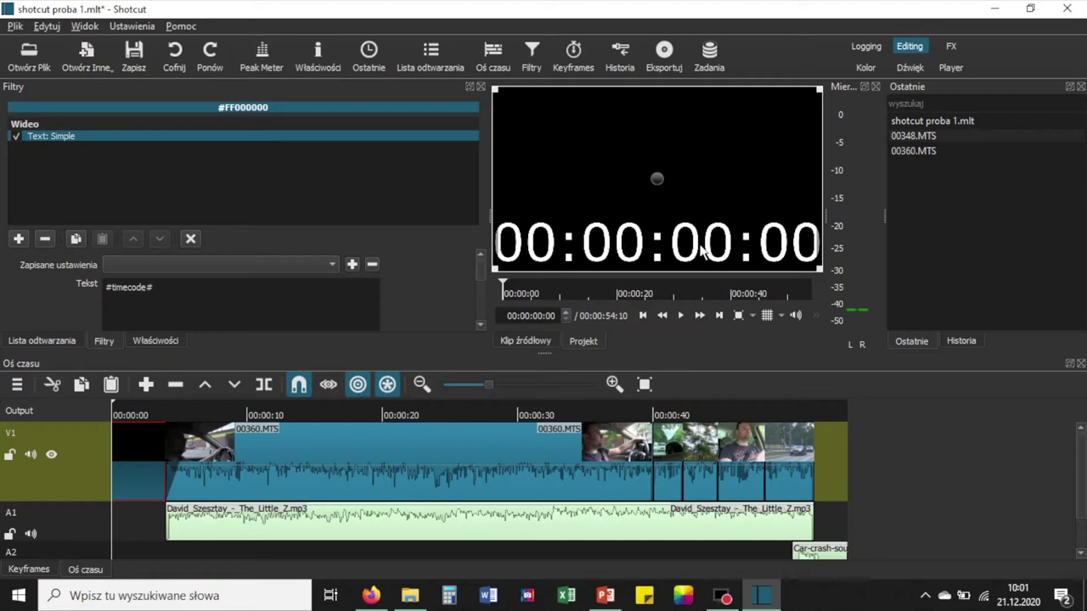
Replace the filter's #timecode# text with TYTUŁ.
triple_click(160, 287)
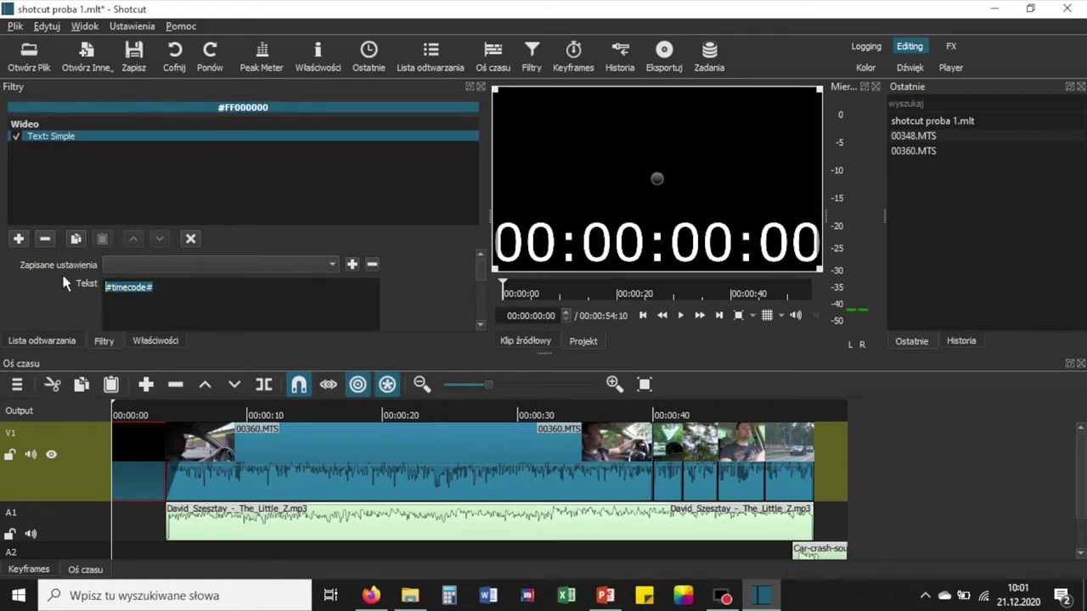
key(BackSpace)
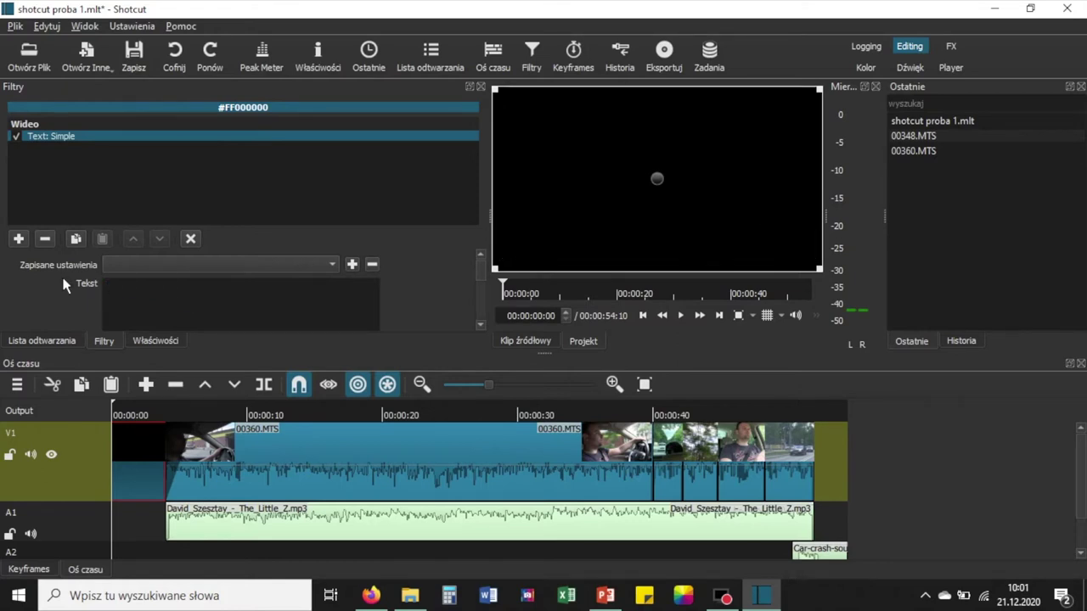
text(TYTUŁ)
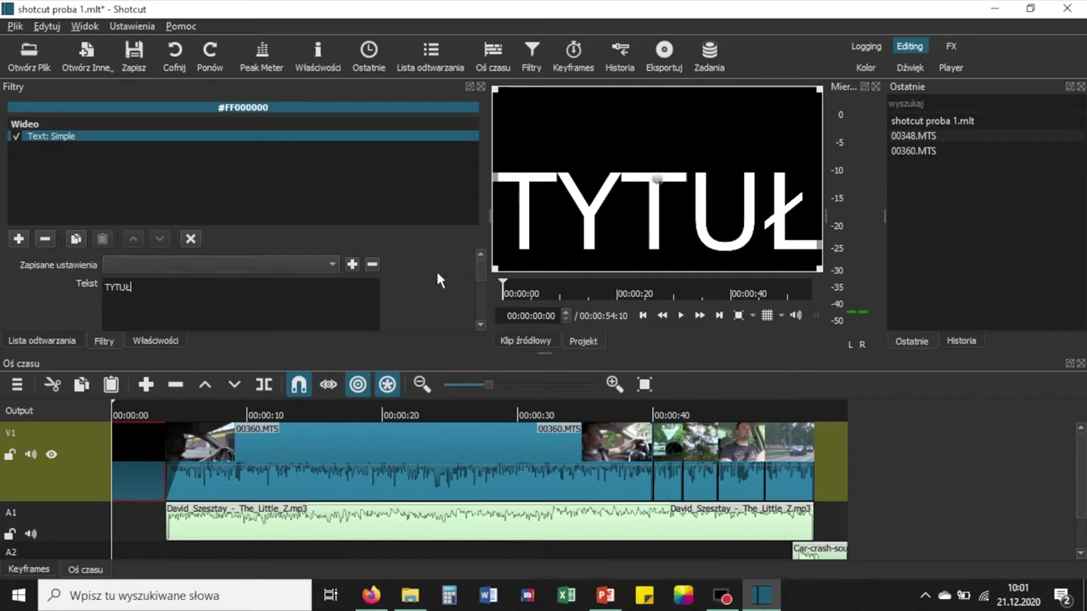
Change the title's font colour to red (#ff0000).
click(475, 273)
scroll(480, 297, down, 5)
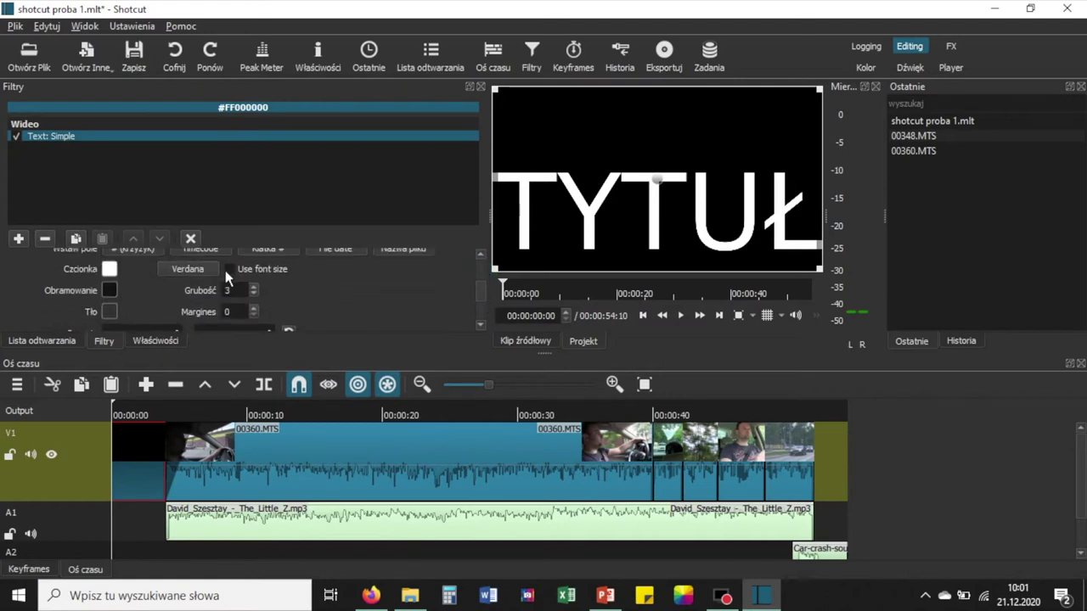
click(109, 269)
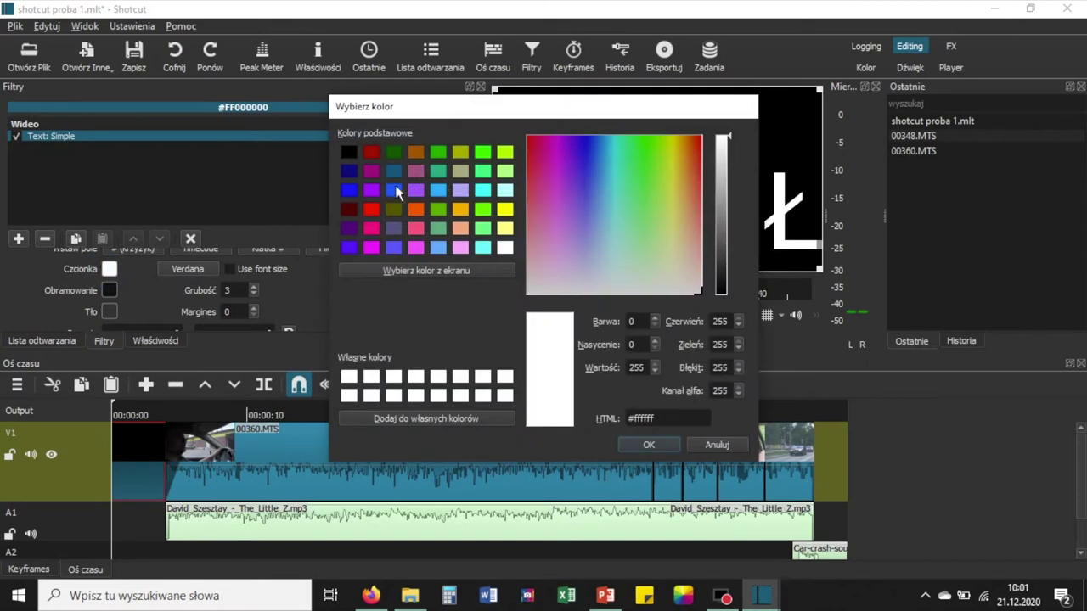
click(372, 209)
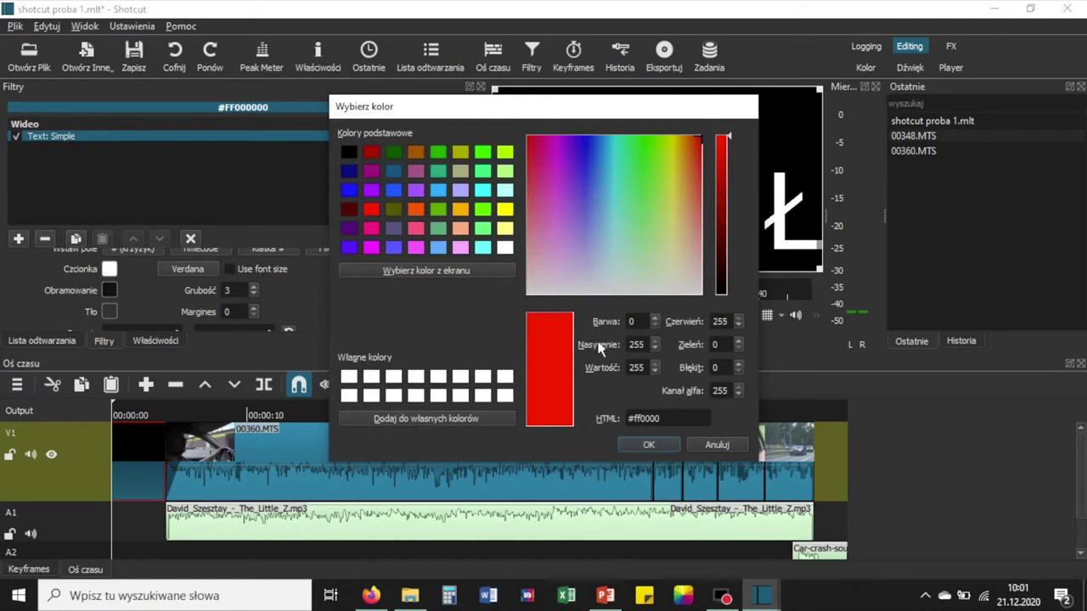
click(644, 446)
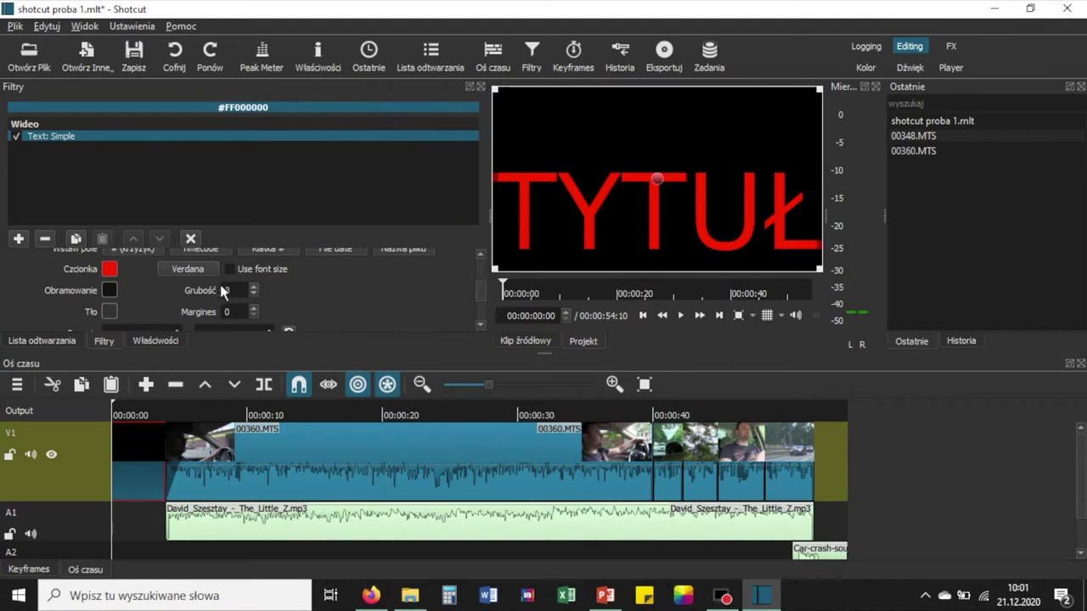
Set the title's font to Yu Gothic Regular, size 36.
click(190, 269)
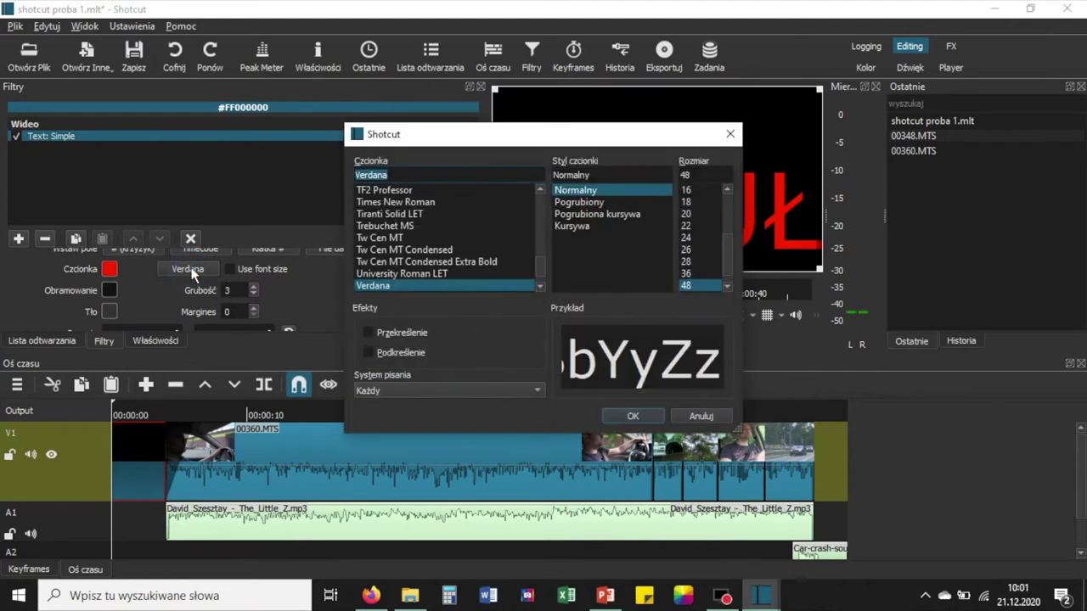
mouse_move(538, 265)
mouse_down()
mouse_move(537, 194)
mouse_move(542, 274)
mouse_move(542, 193)
mouse_move(546, 279)
mouse_up()
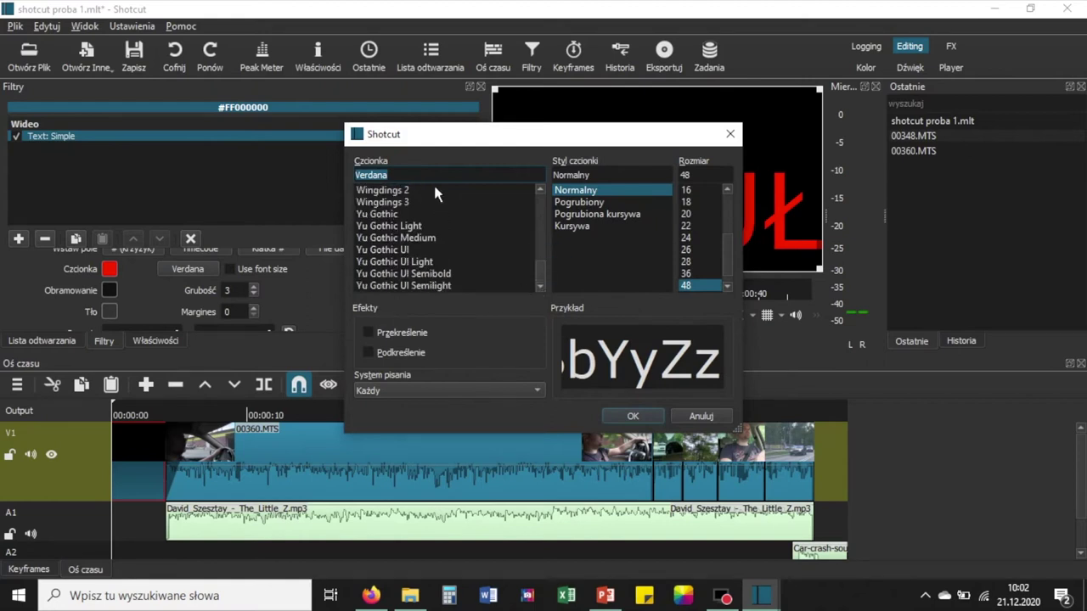
click(407, 193)
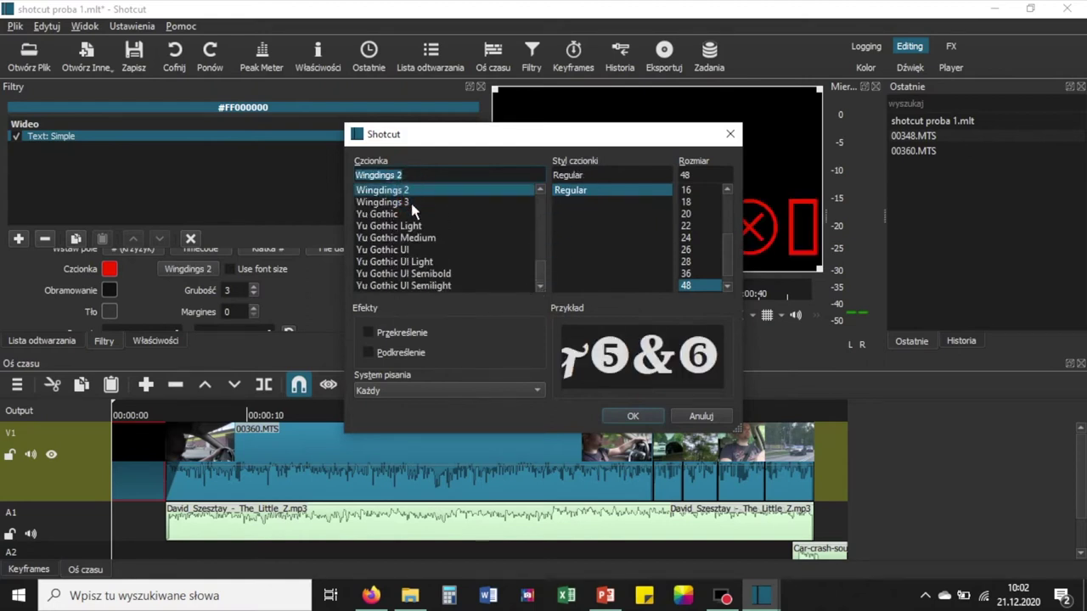
click(411, 204)
click(412, 214)
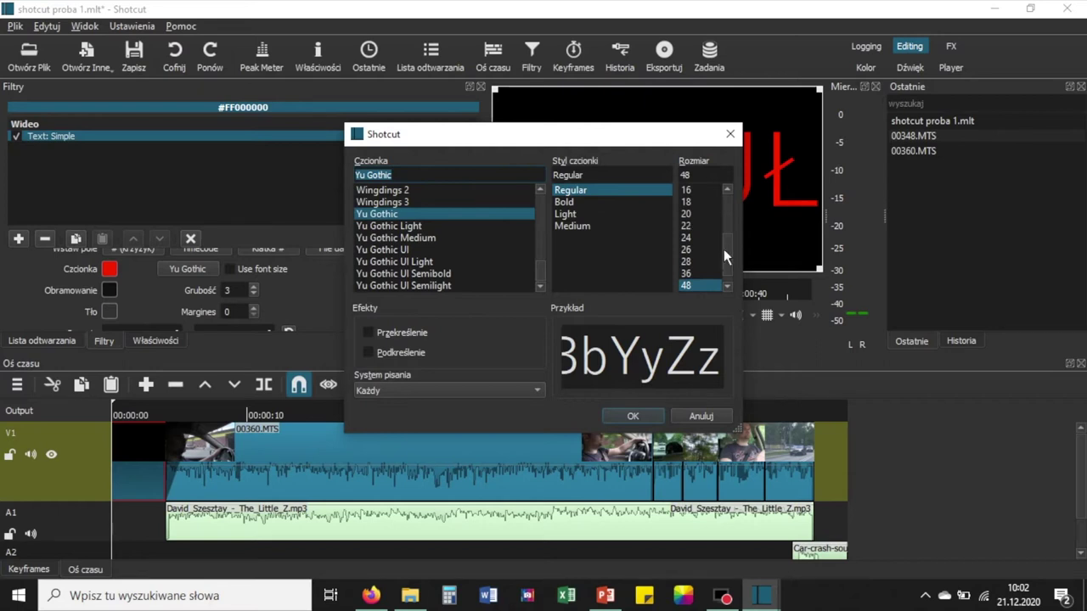
click(700, 273)
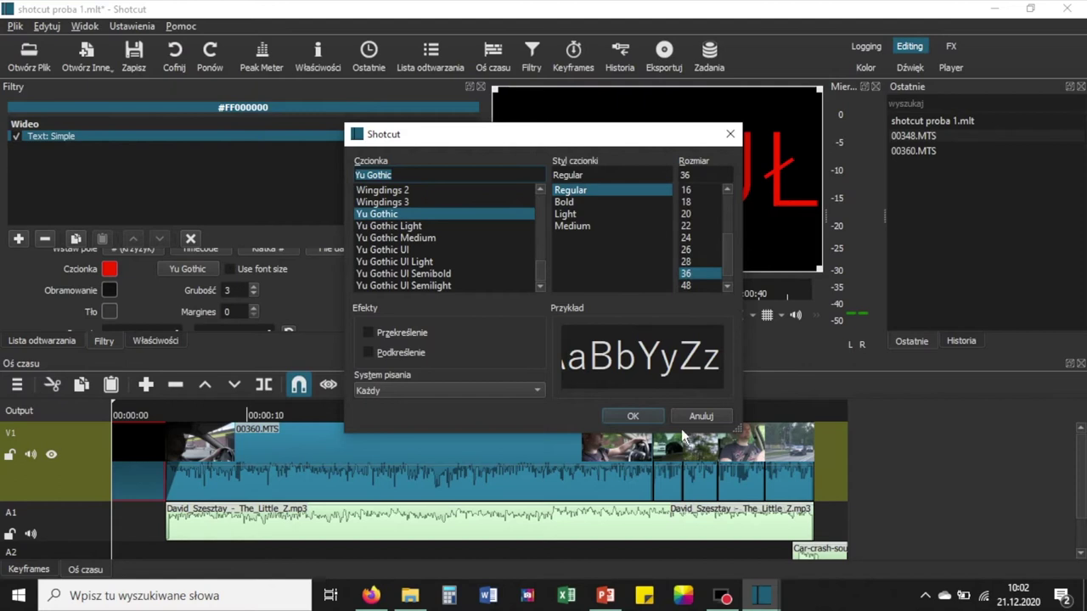
click(642, 416)
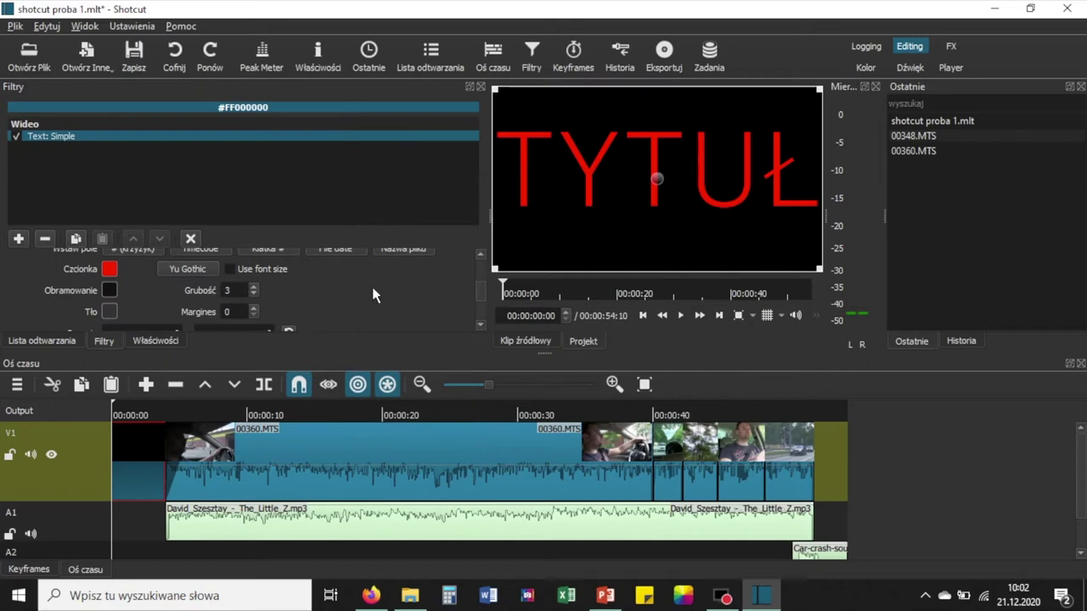
Align the title to Prawy horizontally and Dół vertically, and shrink its text box to about 780 x 235 in the frame's lower-left corner.
scroll(476, 285, down, 4)
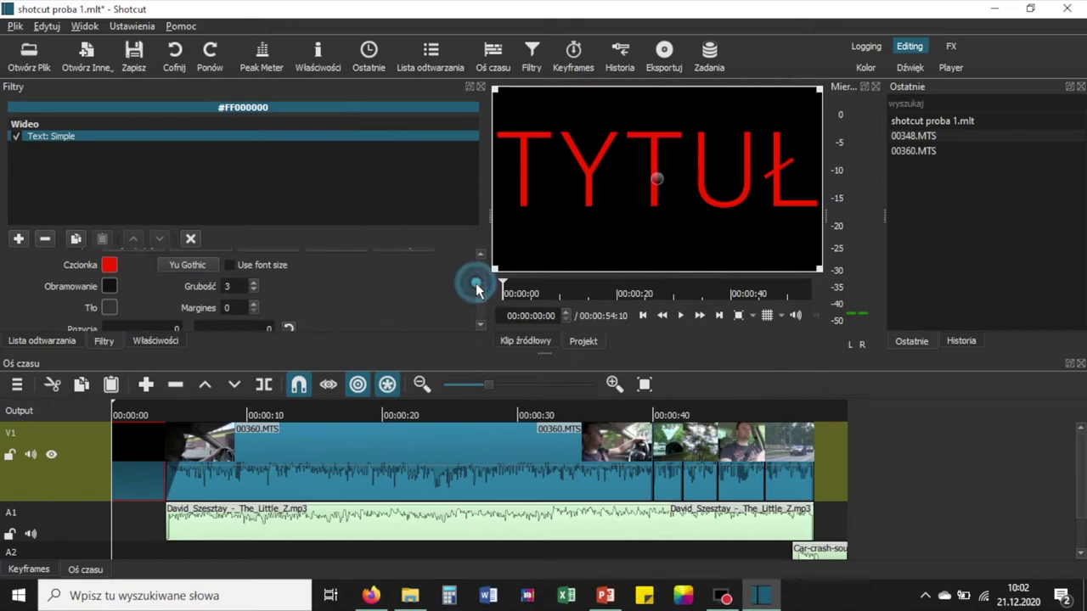
scroll(477, 303, up, 1)
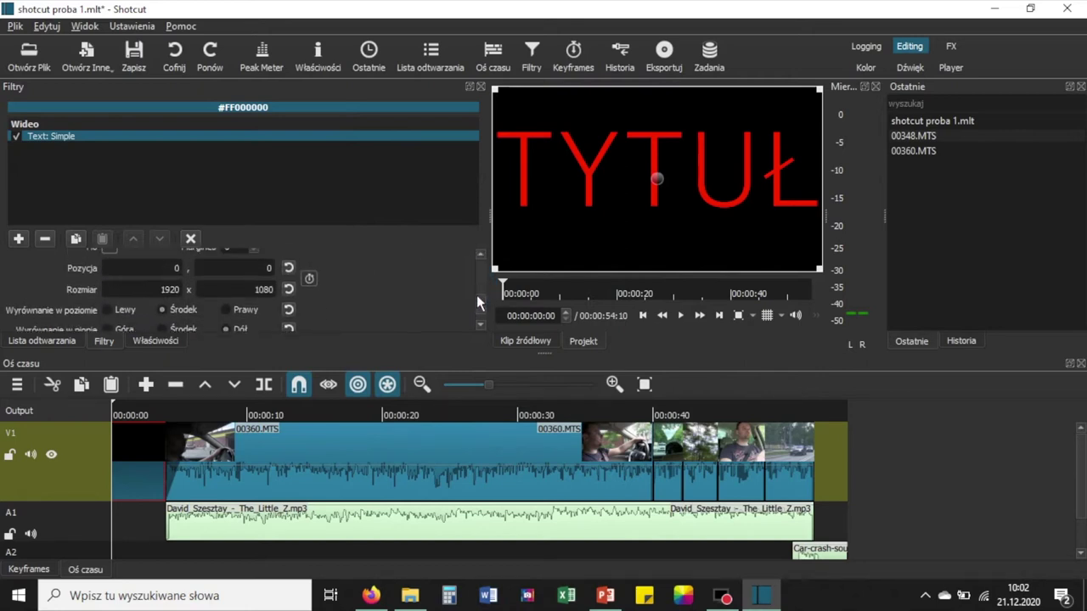
scroll(476, 303, down, 1)
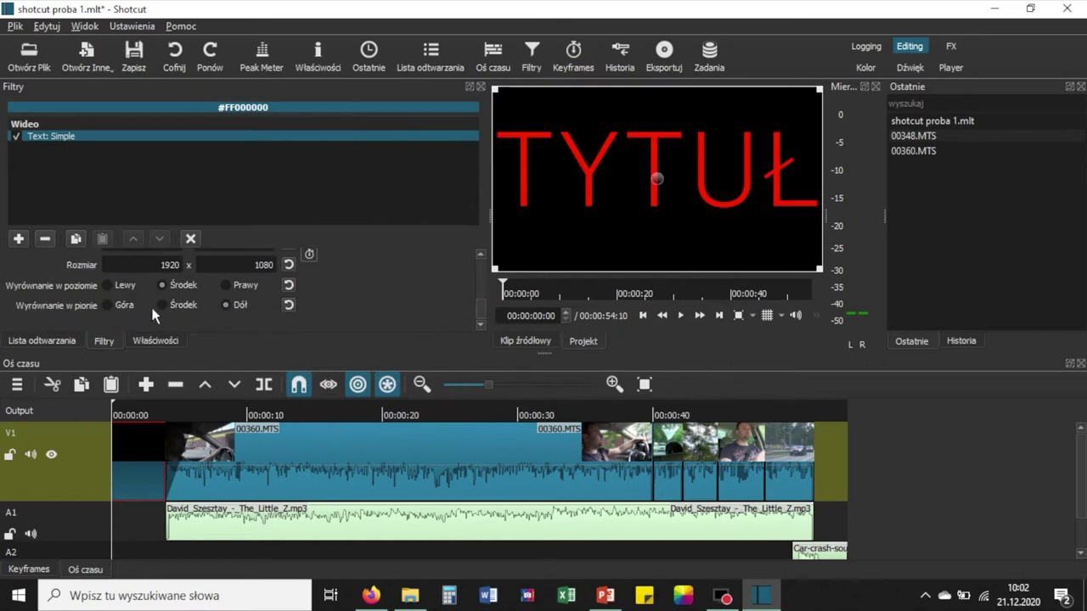
click(173, 301)
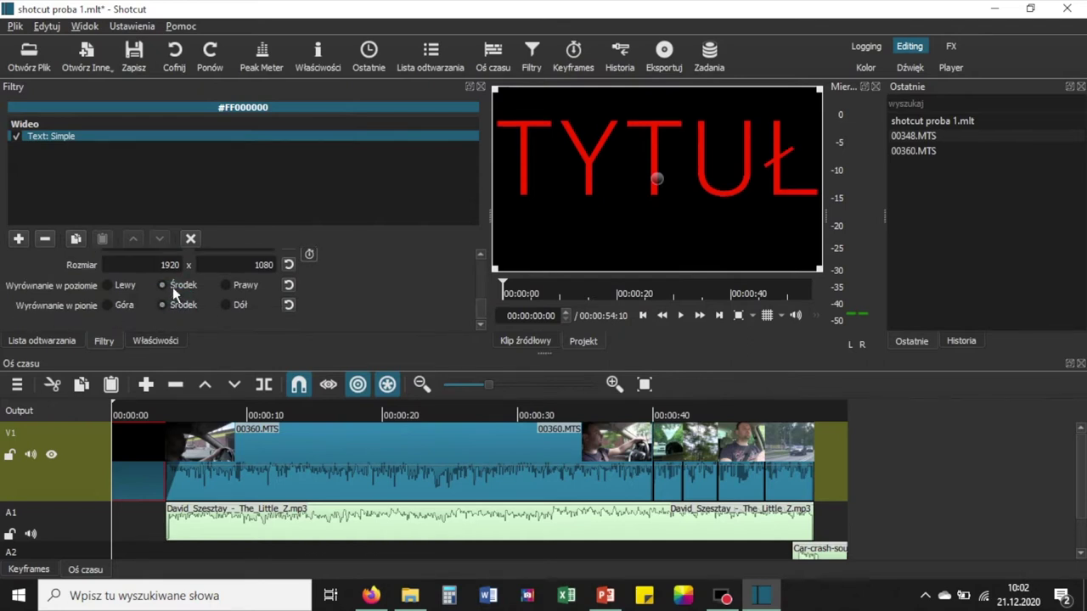
click(126, 284)
click(227, 303)
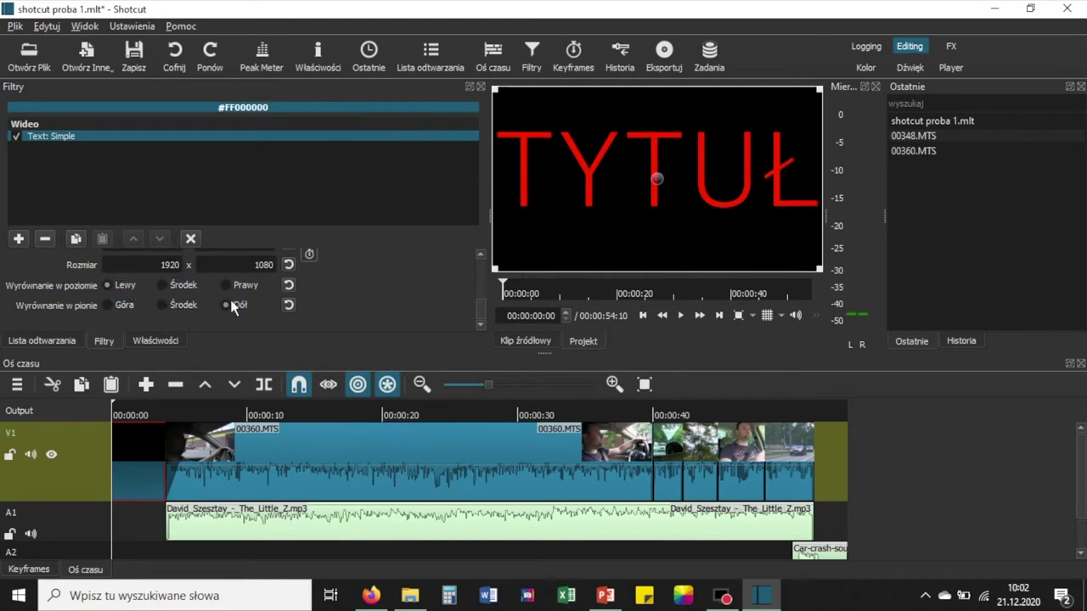
click(229, 285)
drag(818, 89, 645, 185)
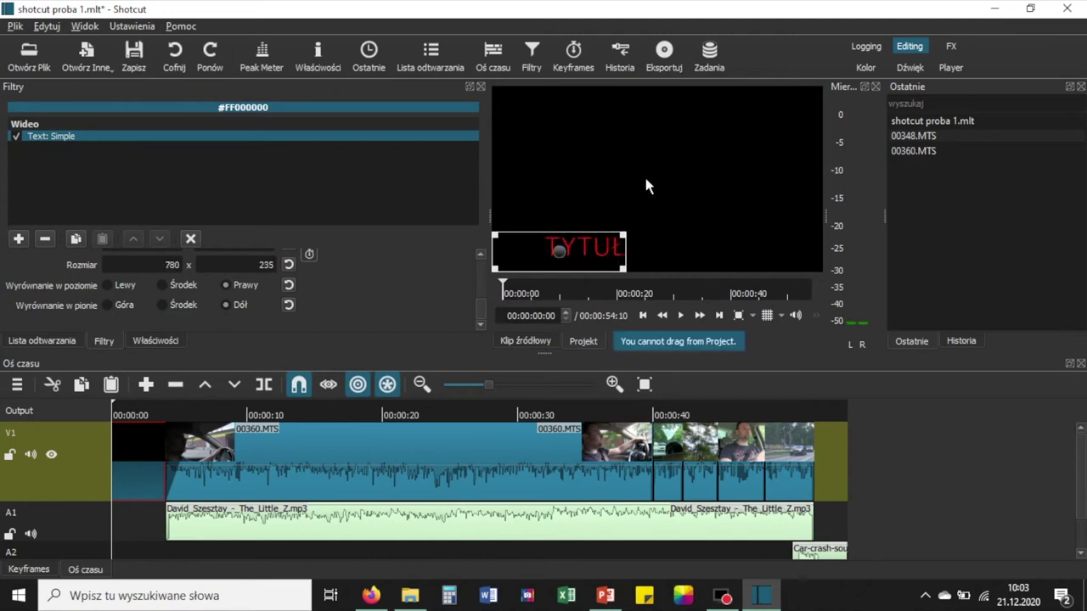
Enlarge the title's text box to about 1874 x 1057 to nearly fill the frame.
click(558, 251)
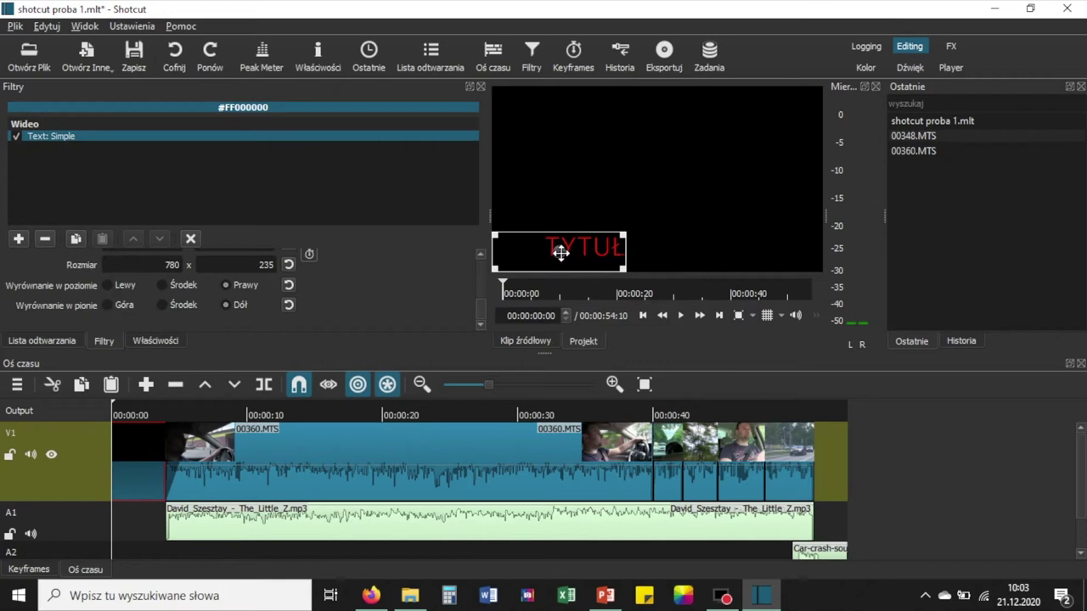
click(561, 251)
mouse_move(560, 251)
mouse_down()
mouse_move(735, 133)
mouse_move(552, 264)
mouse_up()
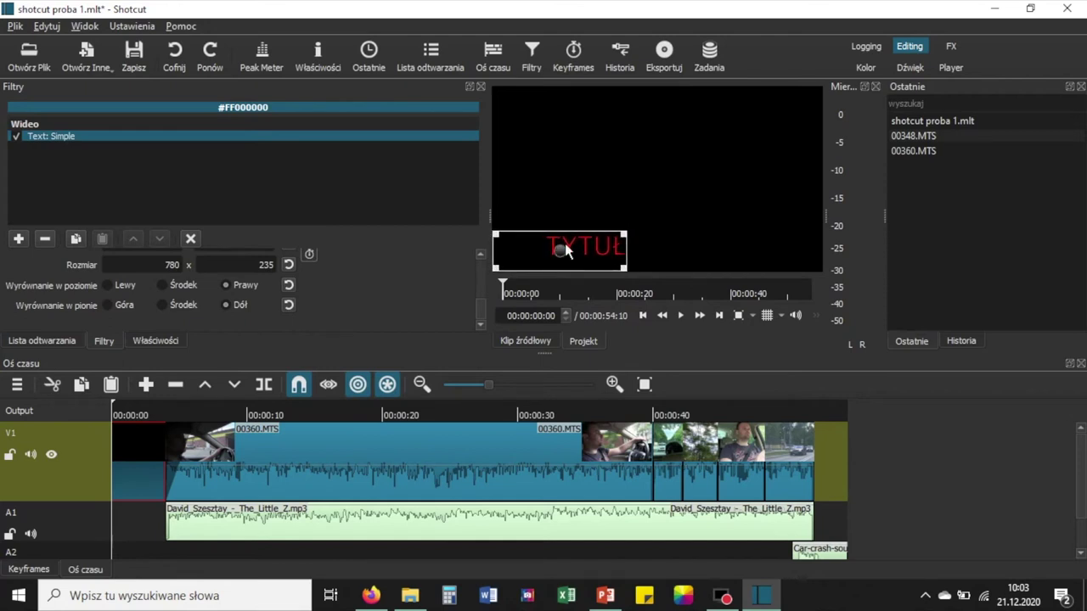
drag(624, 236, 830, 80)
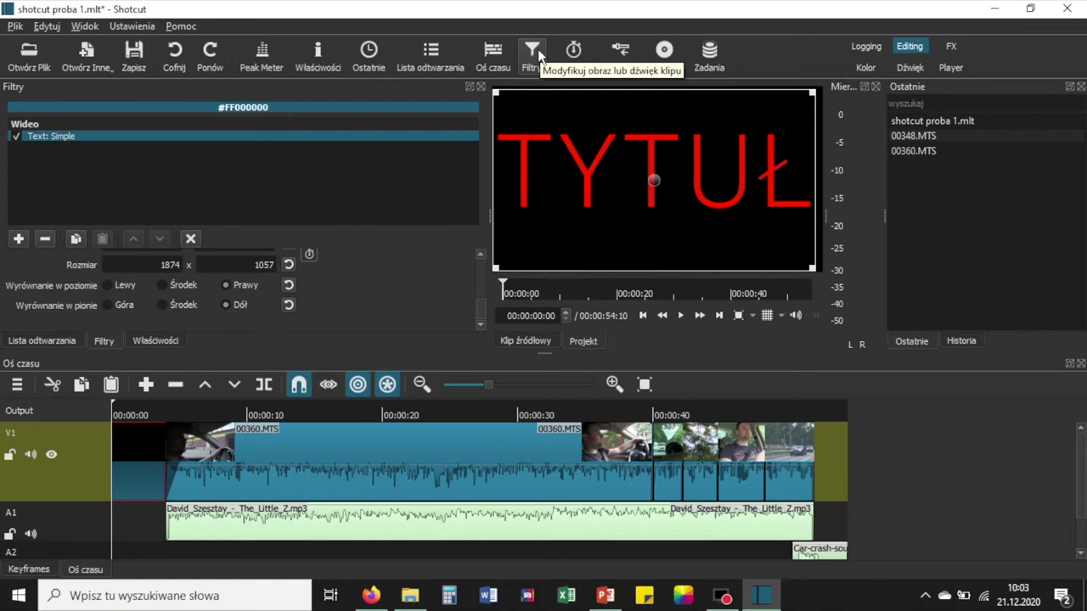
Add the favourite filter Pojawianie się obrazu to the black title clip.
click(535, 53)
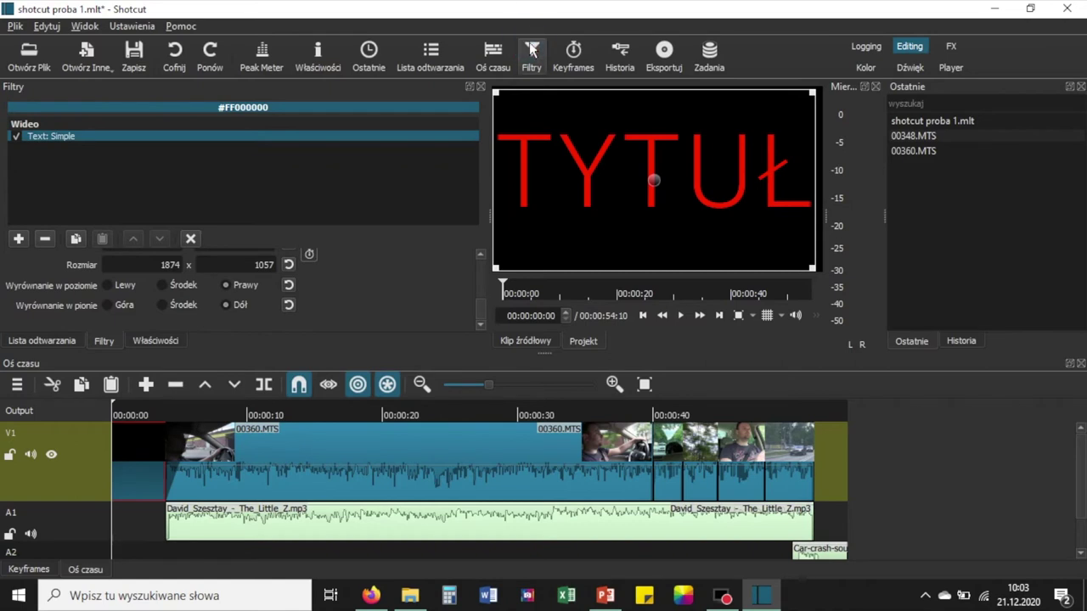
click(18, 240)
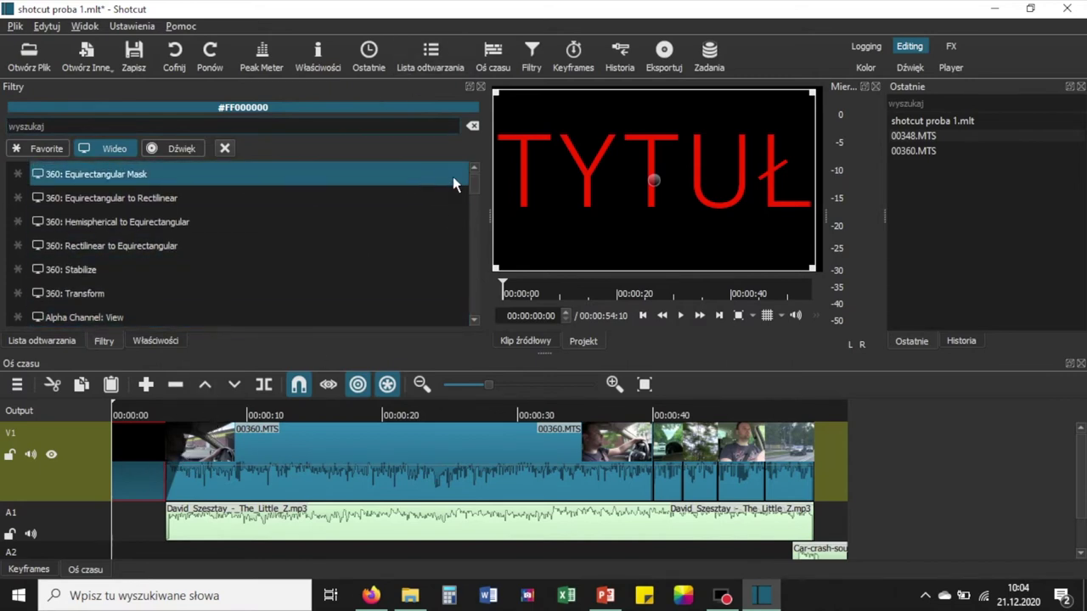
scroll(476, 180, down, 7)
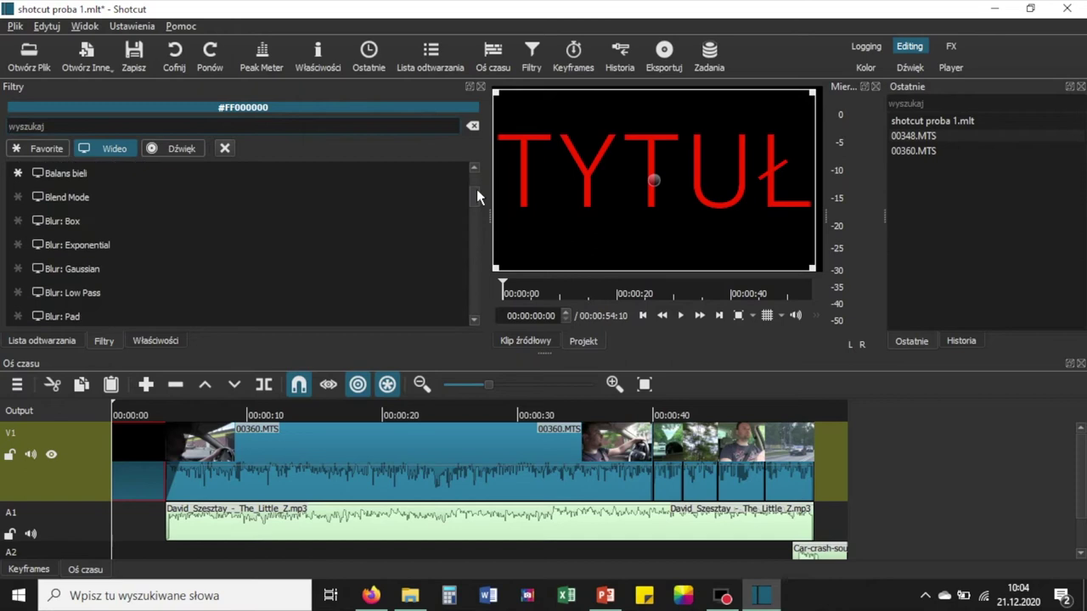
scroll(477, 241, down, 15)
drag(475, 290, 475, 264)
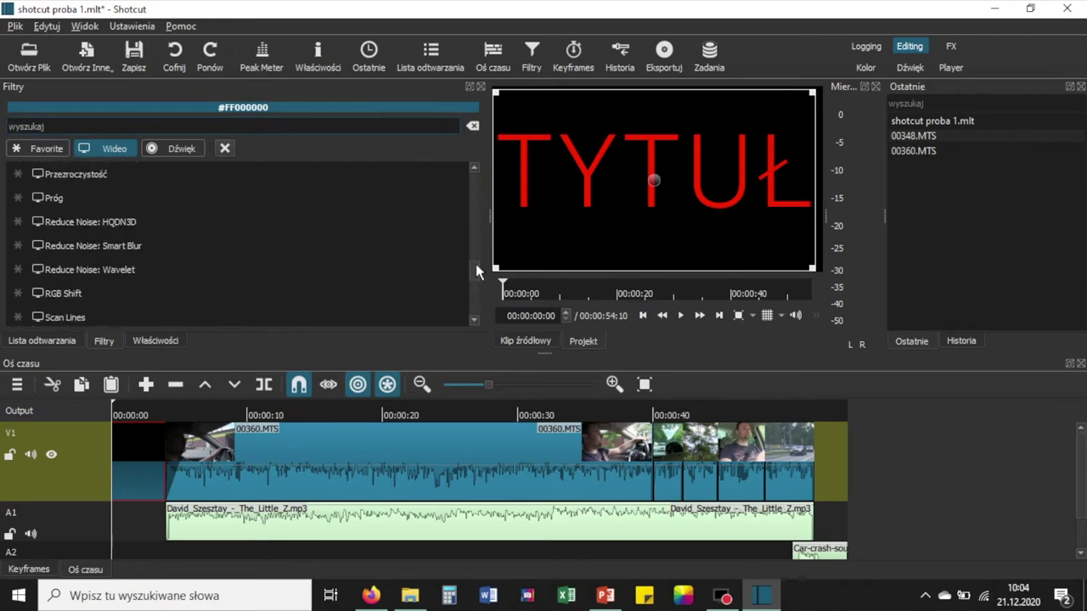
click(34, 148)
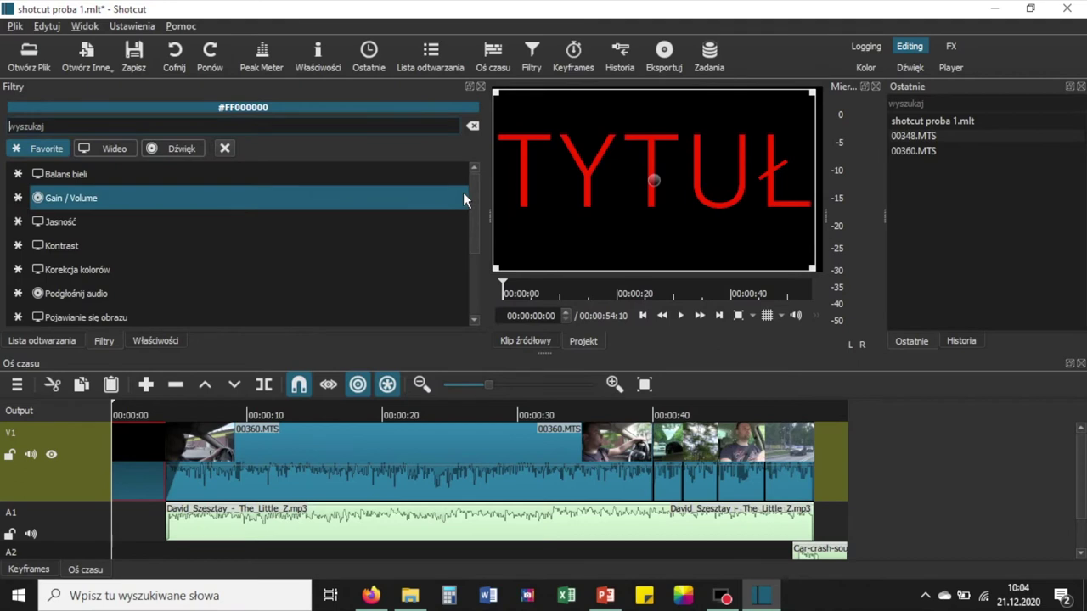
click(474, 321)
click(474, 321)
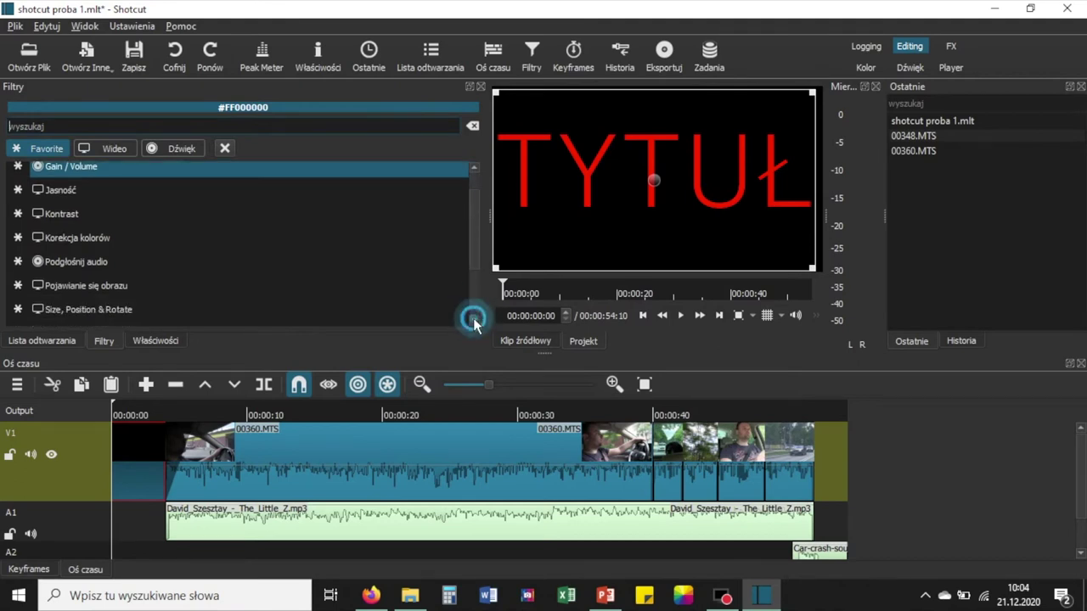
click(90, 272)
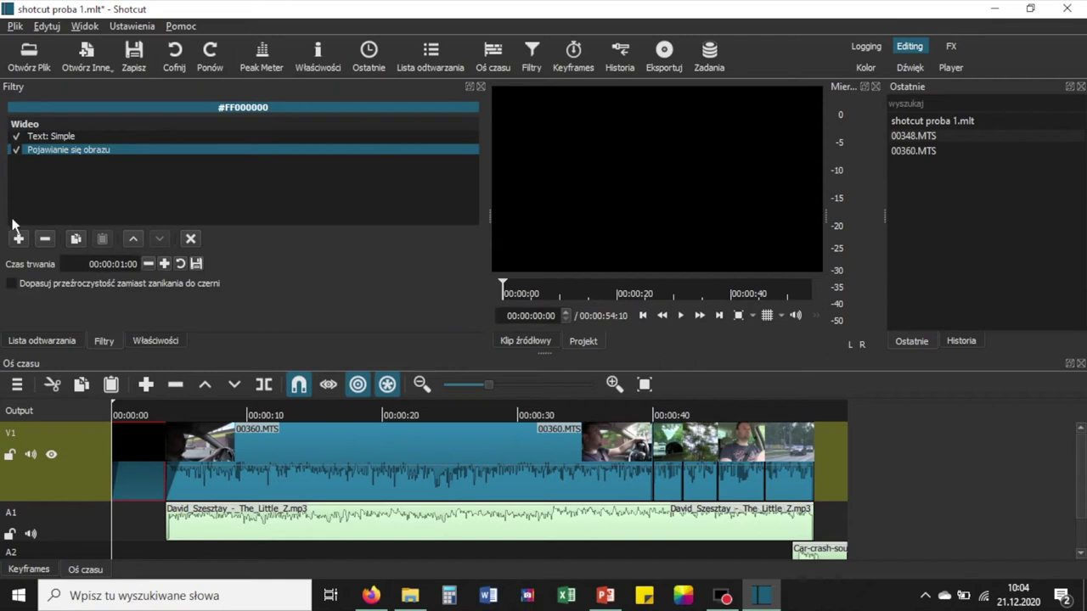
Add the favourite filter Zanikanie obrazu to the black title clip.
click(18, 240)
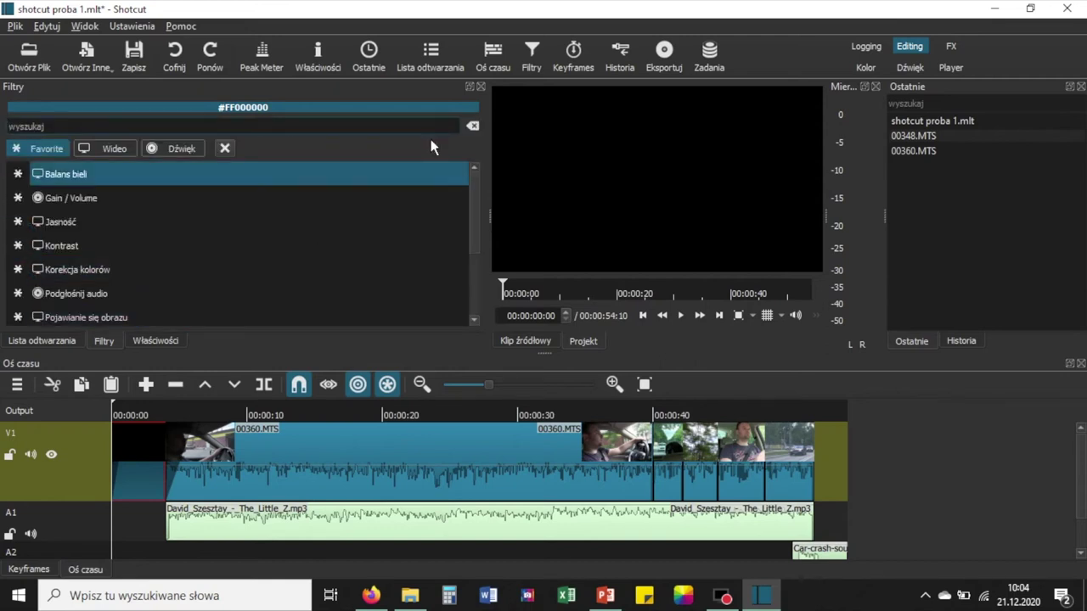
drag(473, 204, 470, 276)
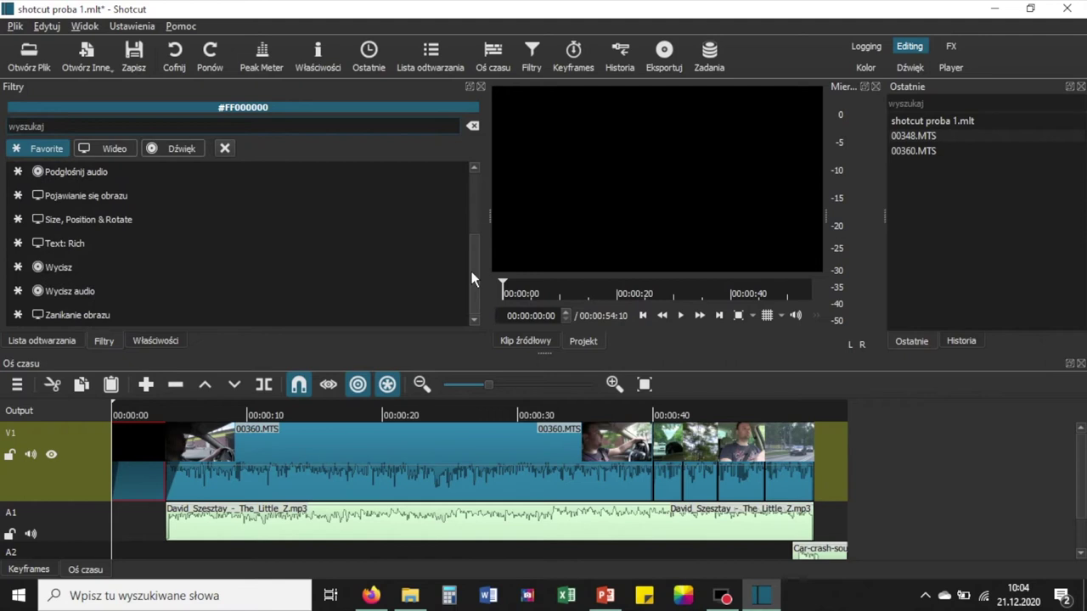
click(270, 310)
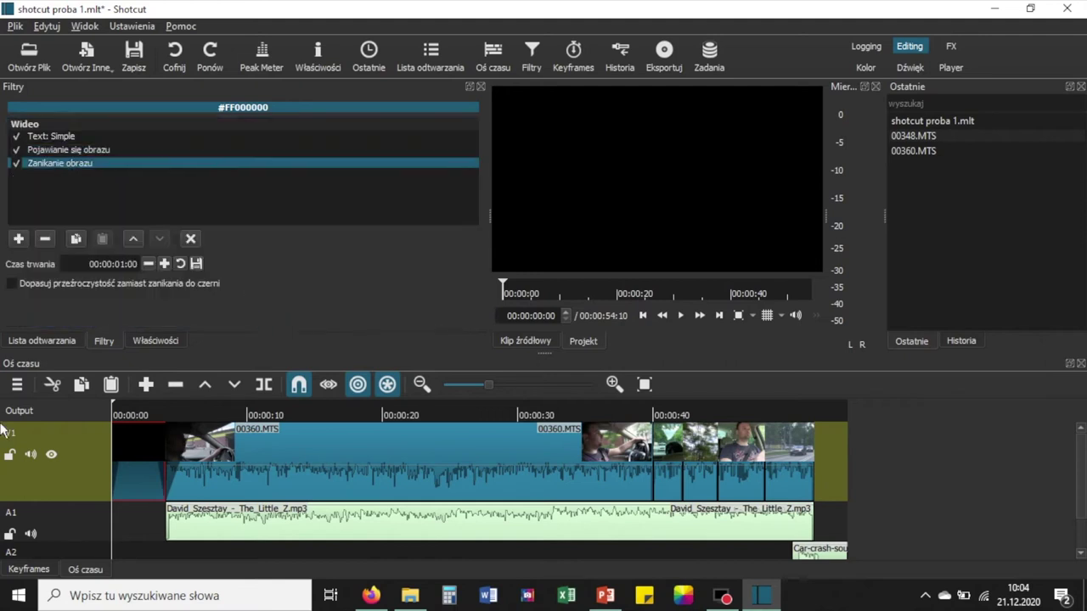
Play back the opening title clip to review its fades and the transition into the first video clip.
click(117, 413)
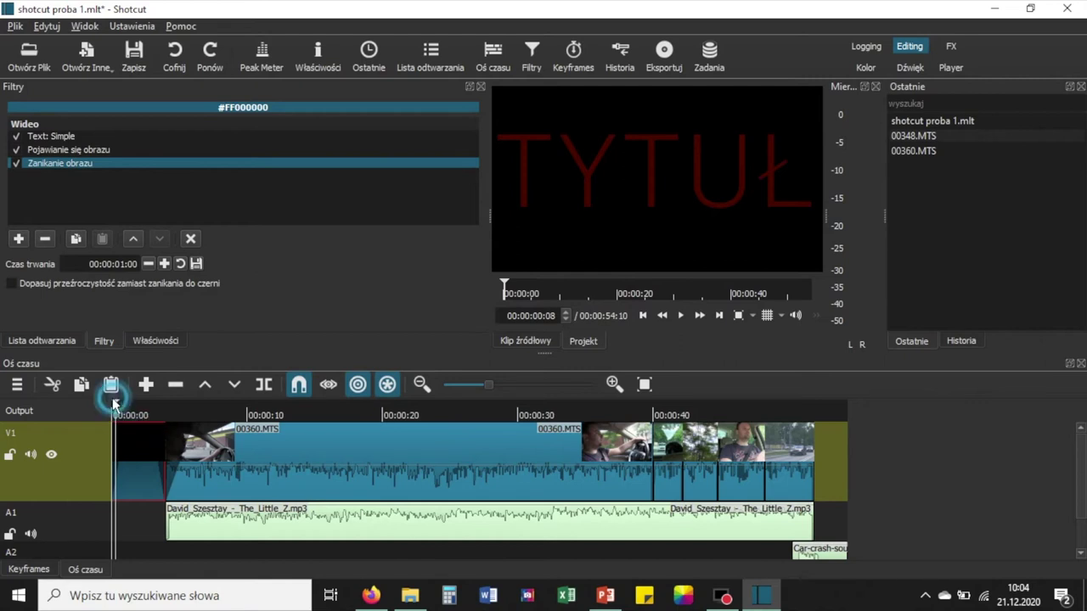
key(space)
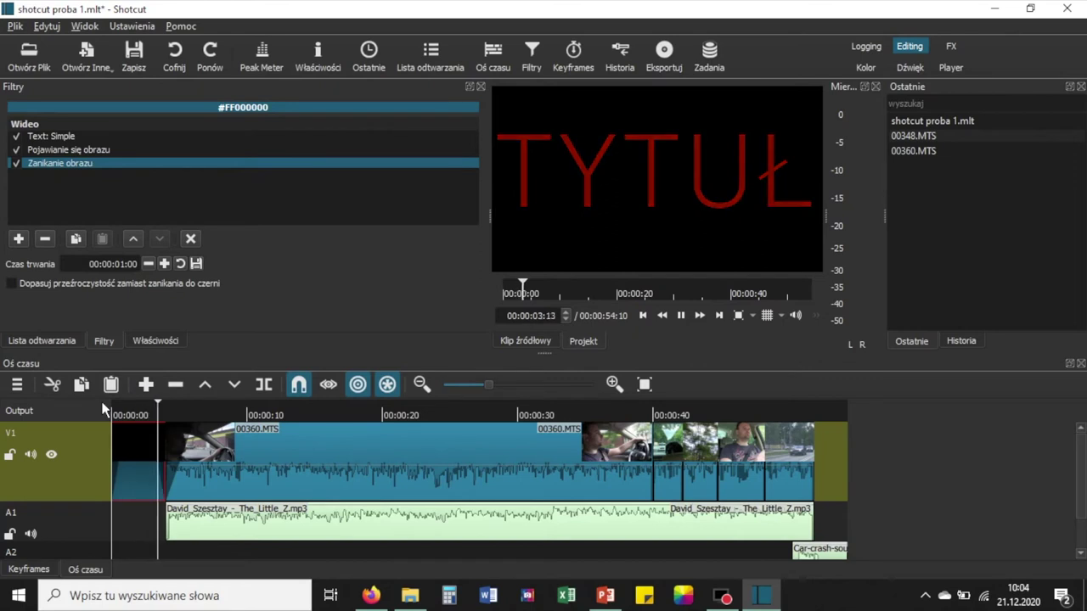
key(space)
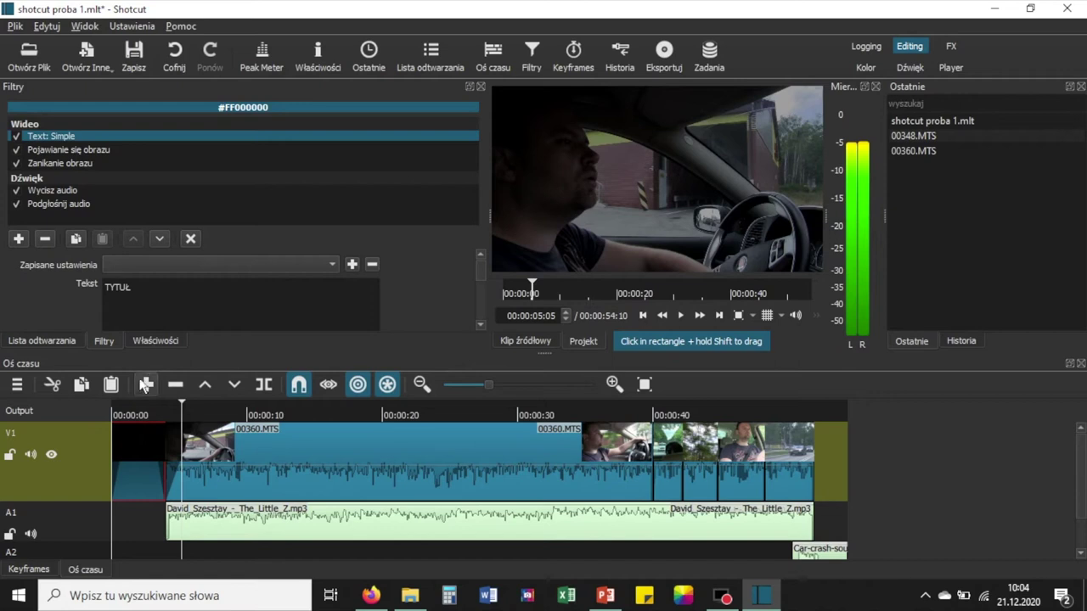
click(137, 414)
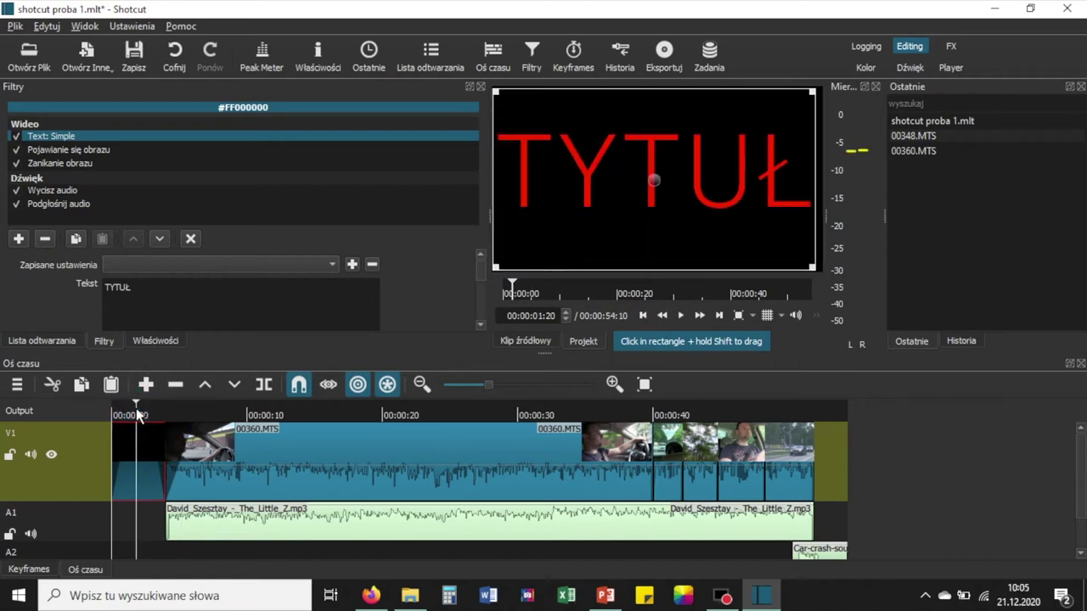
key(space)
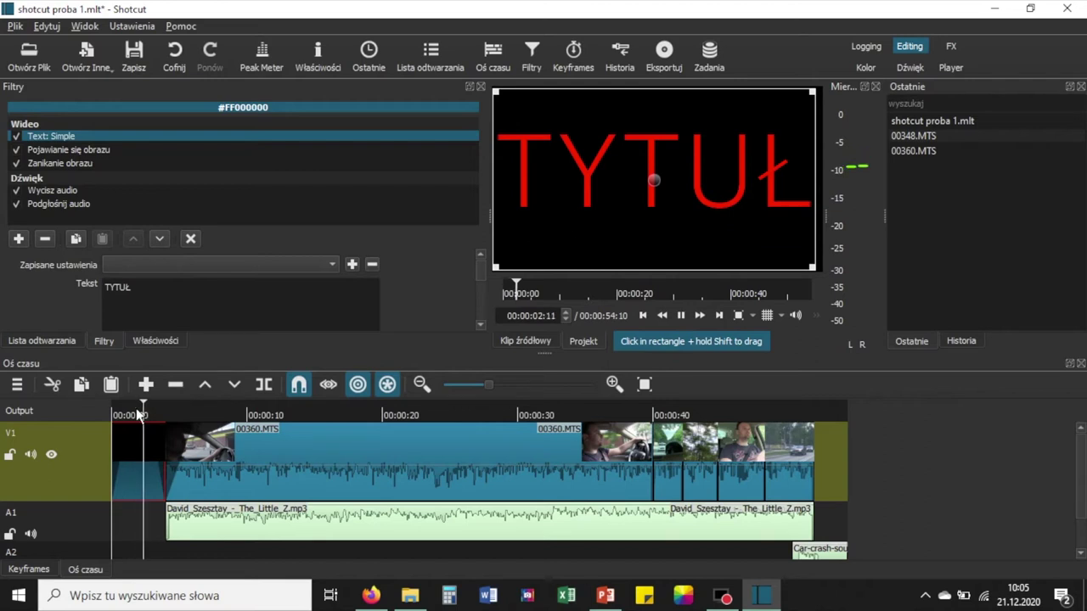
key(space)
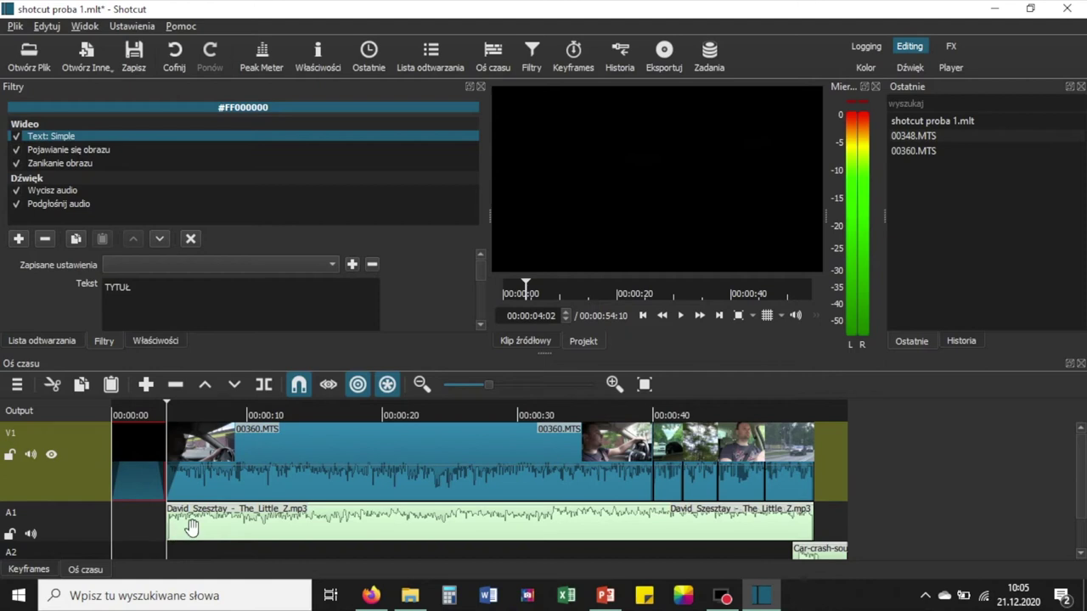
Try to shift the music clip on track A1 earlier, under the black title clip.
drag(192, 527, 131, 532)
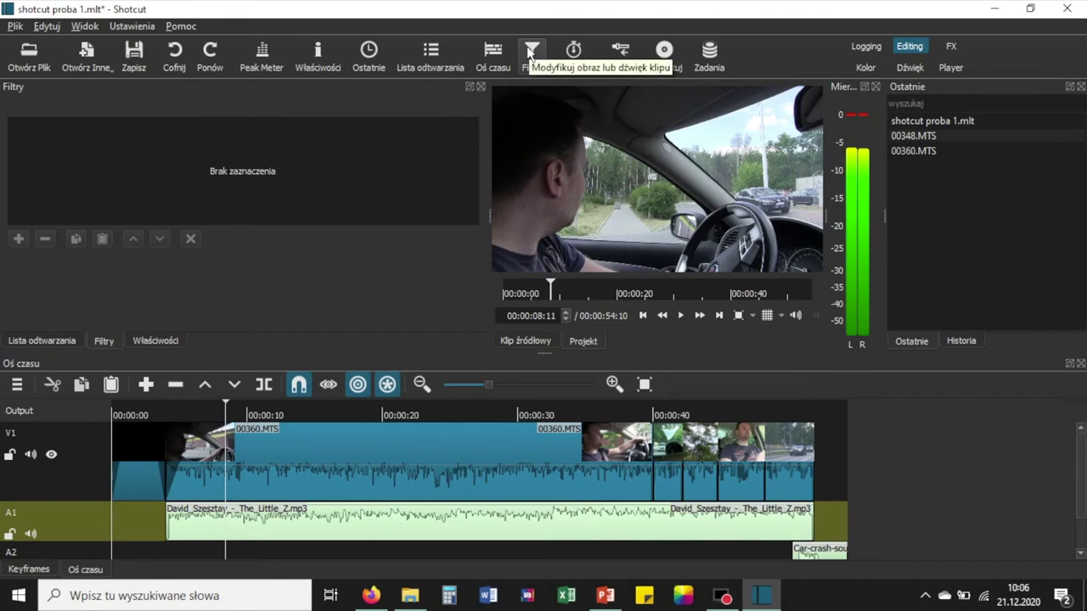
Search the filters for "tex" and add Text: Simple to the long 00360.MTS clip on V1.
click(239, 452)
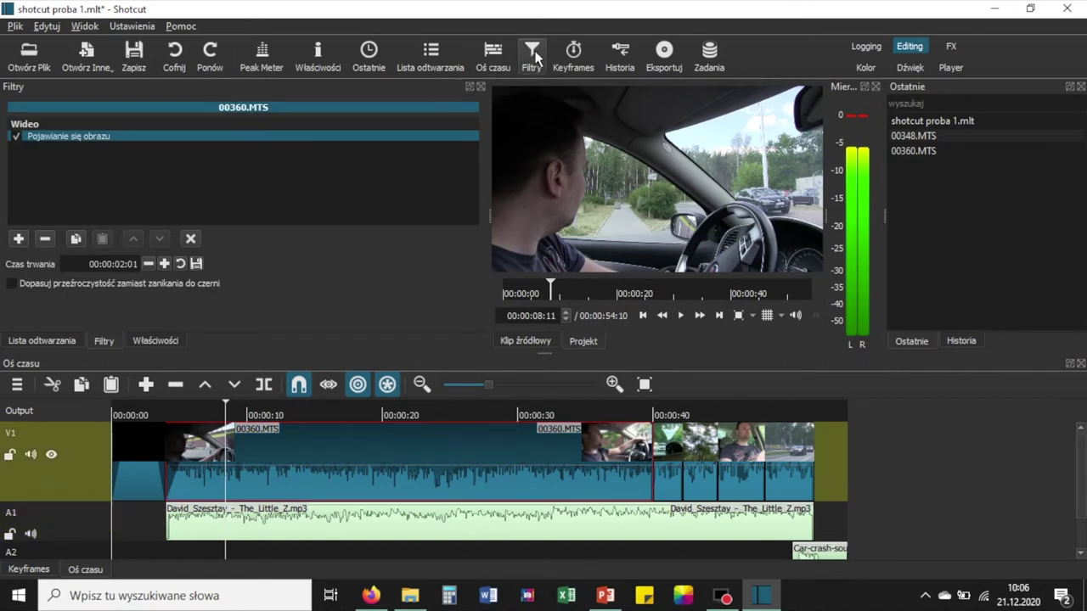
click(19, 238)
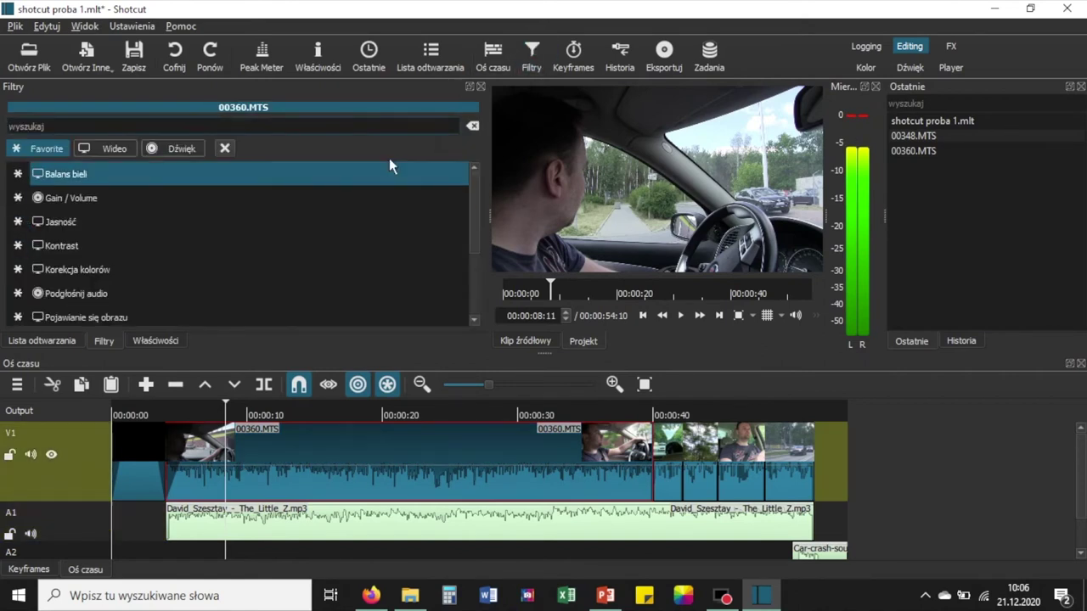
drag(474, 245, 468, 307)
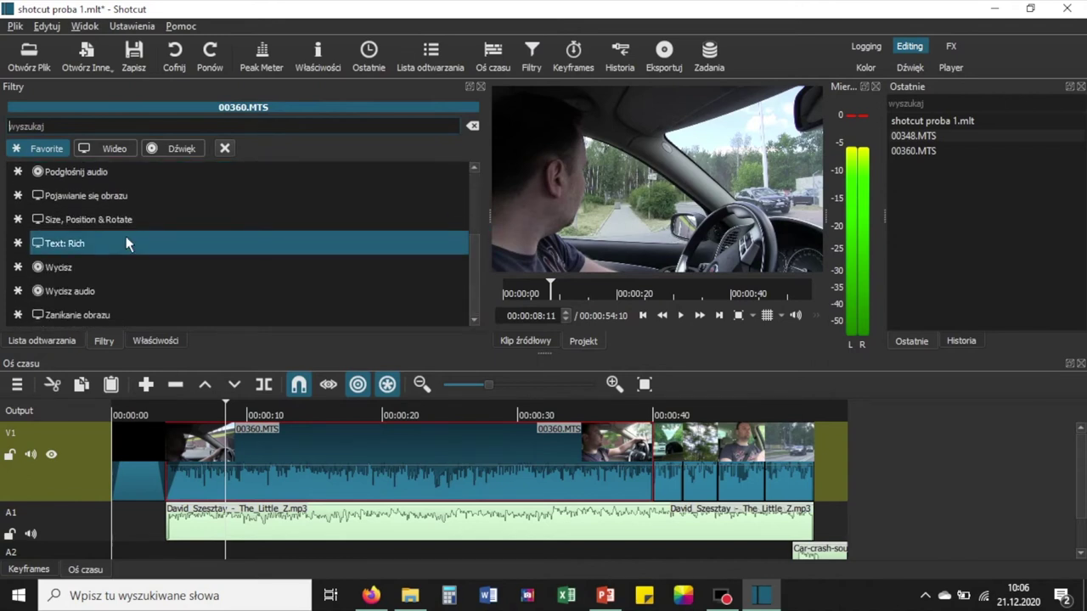
text(tez)
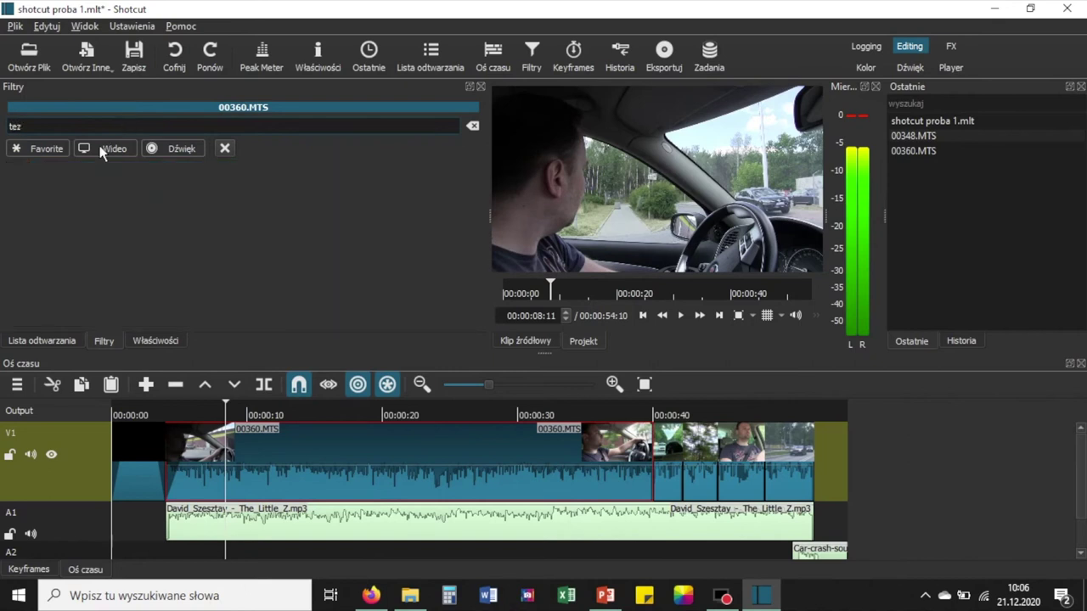
key(BackSpace)
text(x)
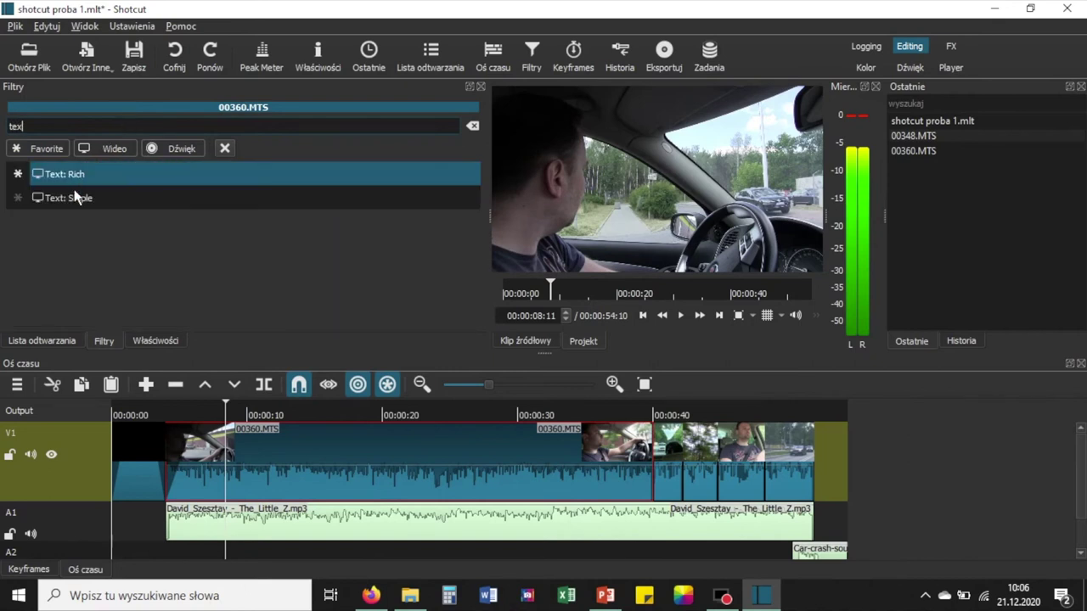
click(75, 199)
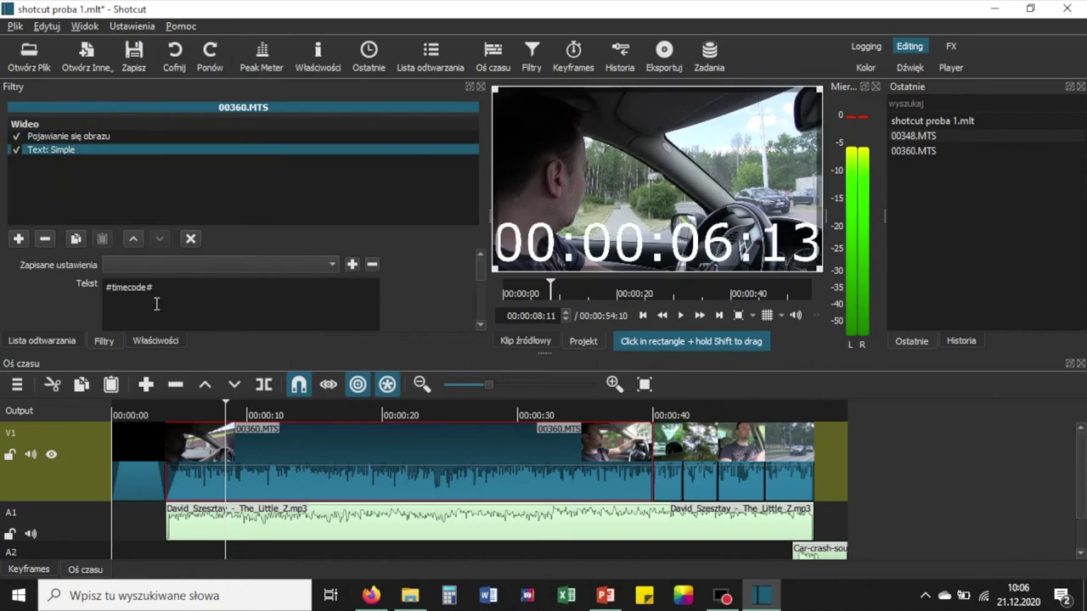
Replace the filter's #timecode# text with TYTUŁ and shrink and move its text box to the upper-right area of the video frame.
triple_click(184, 291)
text(TYTU)
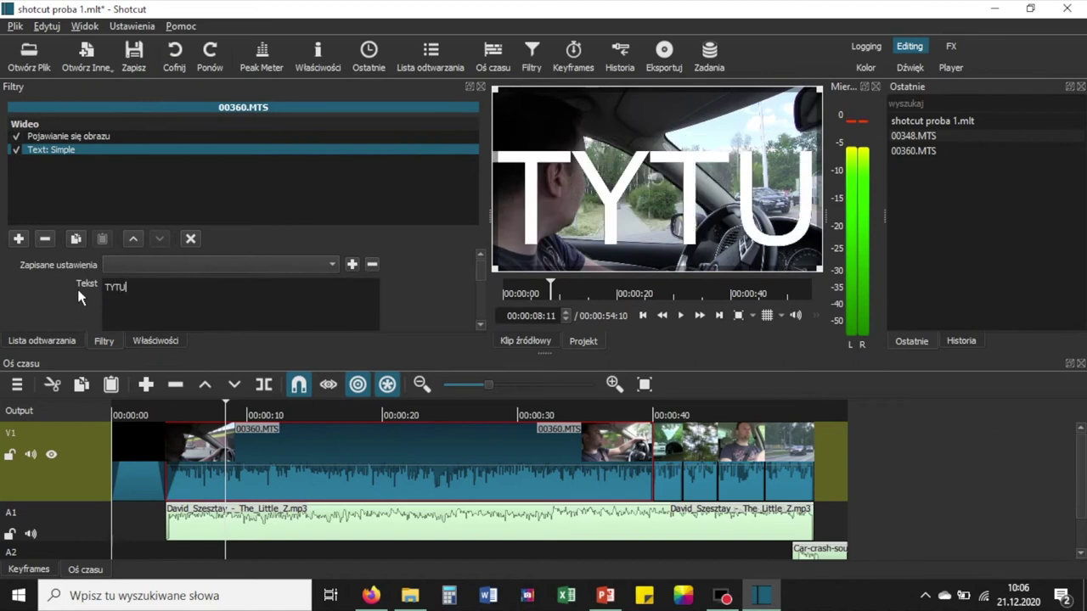
text(Ł)
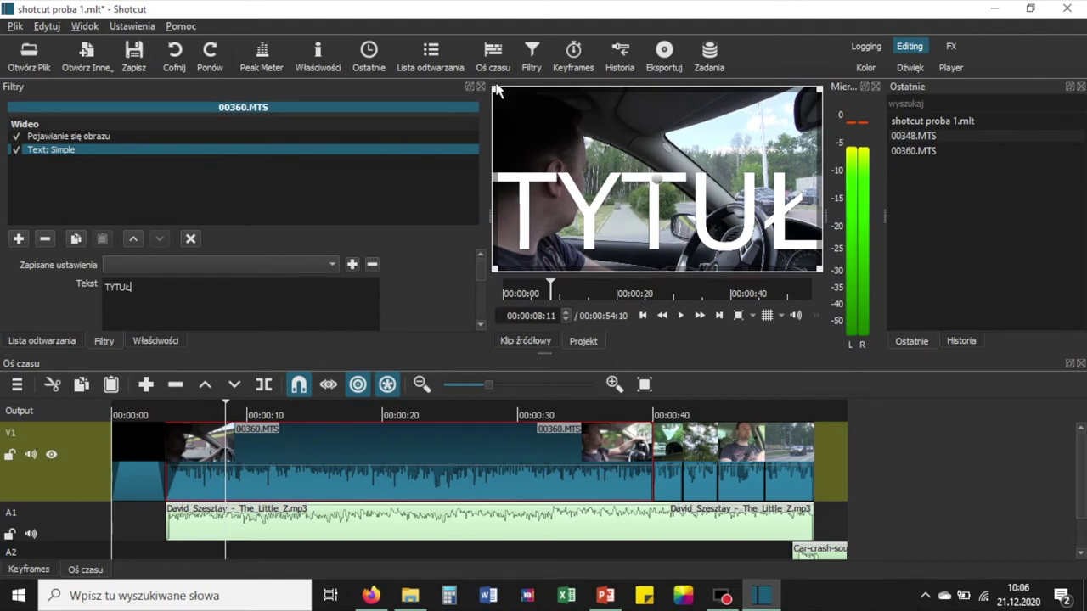
drag(494, 88, 622, 158)
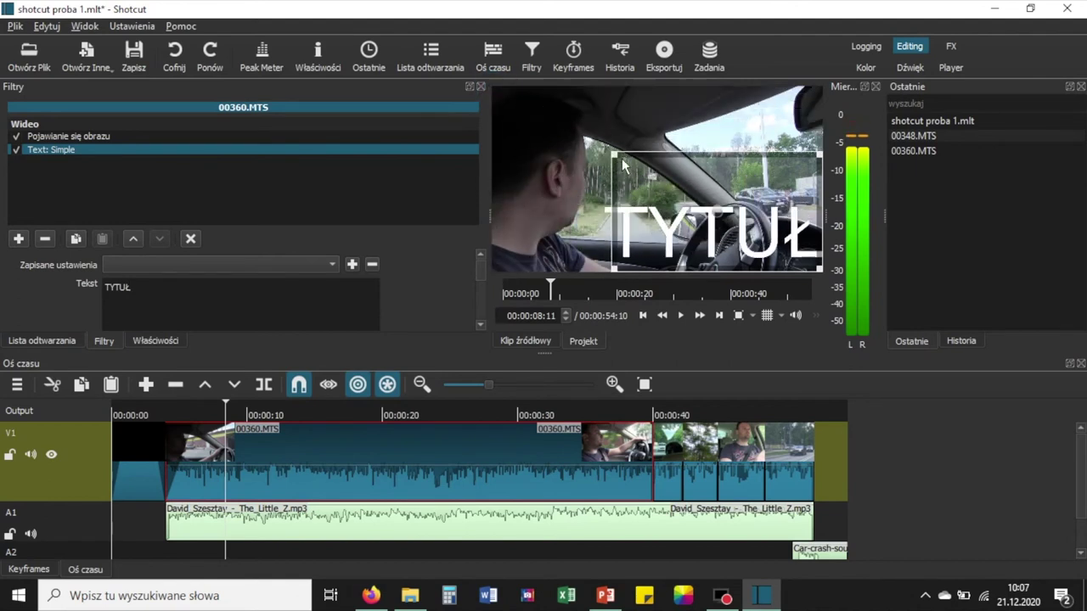
drag(715, 200, 715, 123)
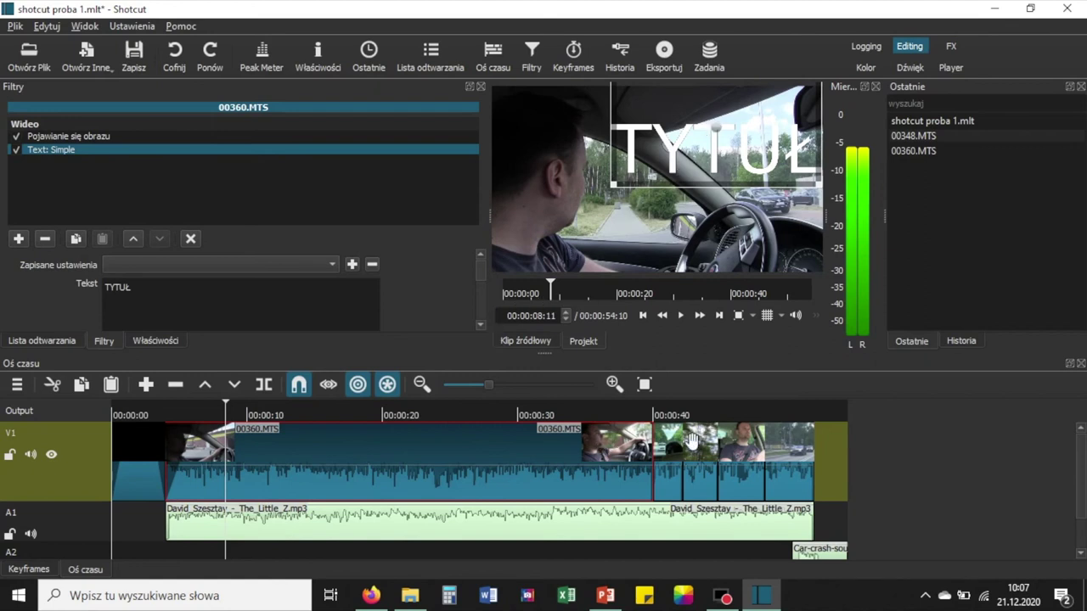
Play back the end of the timeline past the last V1 clip, covering the car-crash sound on A2.
click(819, 407)
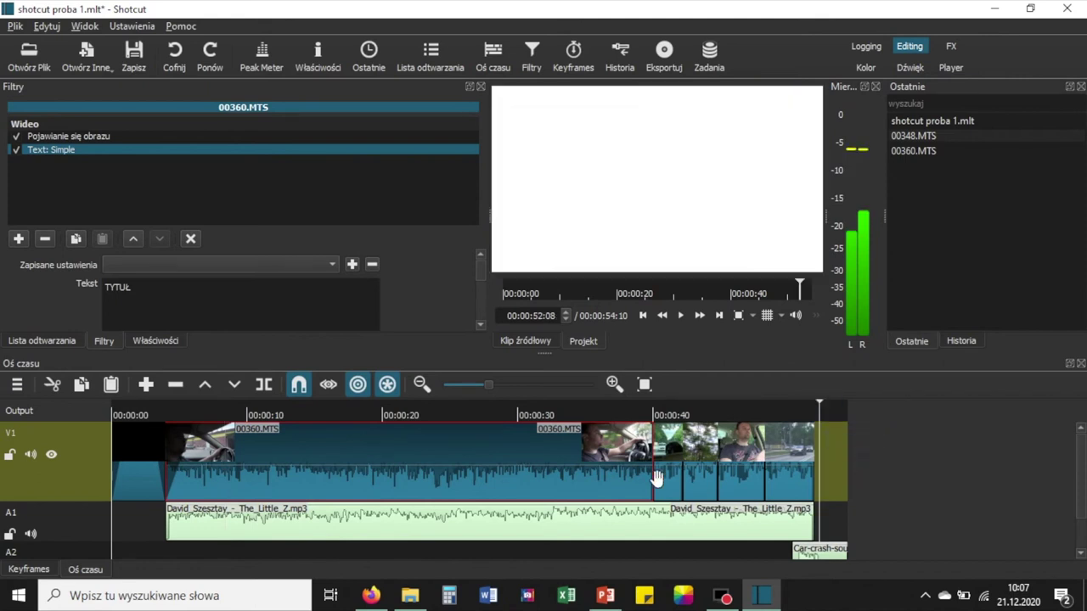
click(796, 412)
key(space)
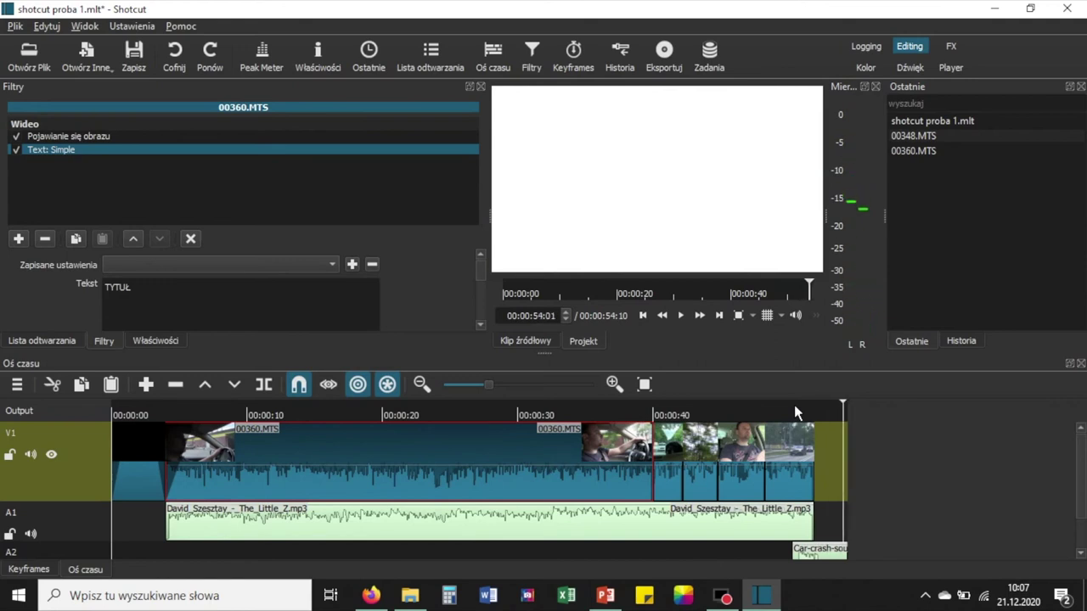
click(827, 461)
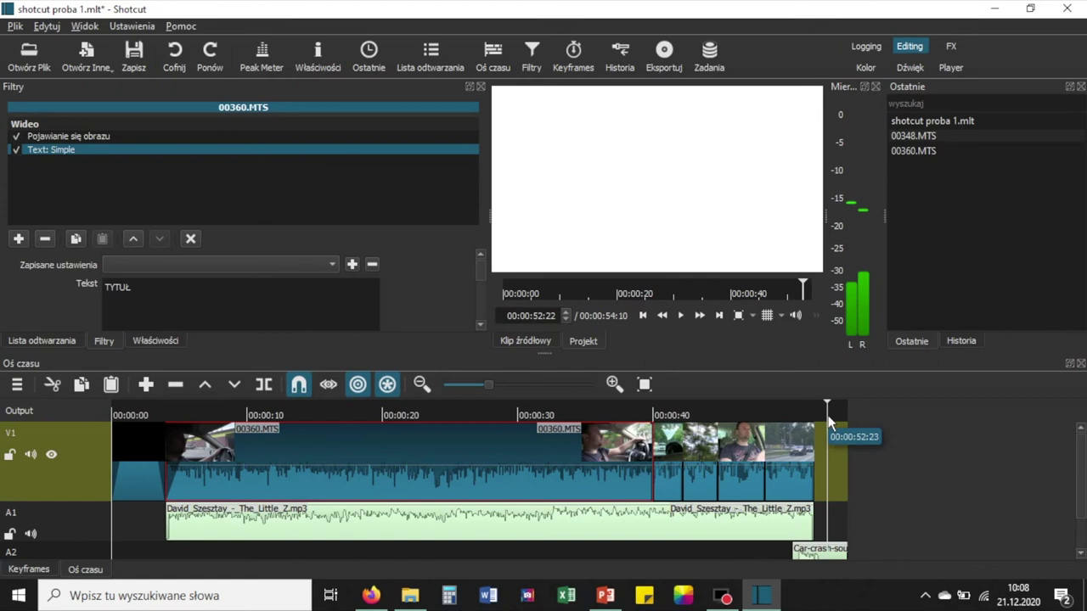
key(space)
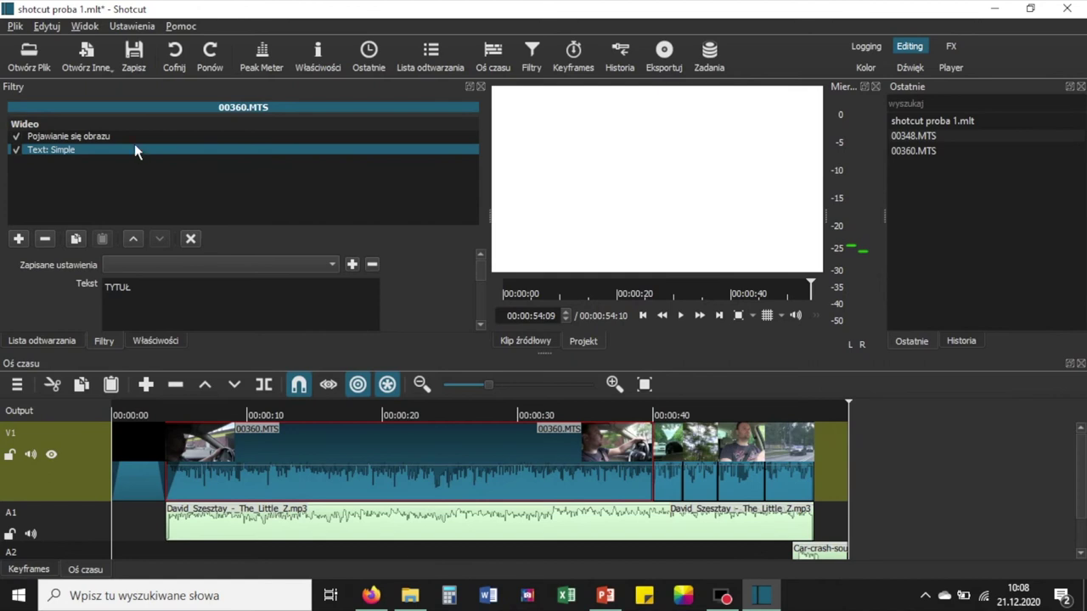
click(838, 437)
key(space)
click(839, 443)
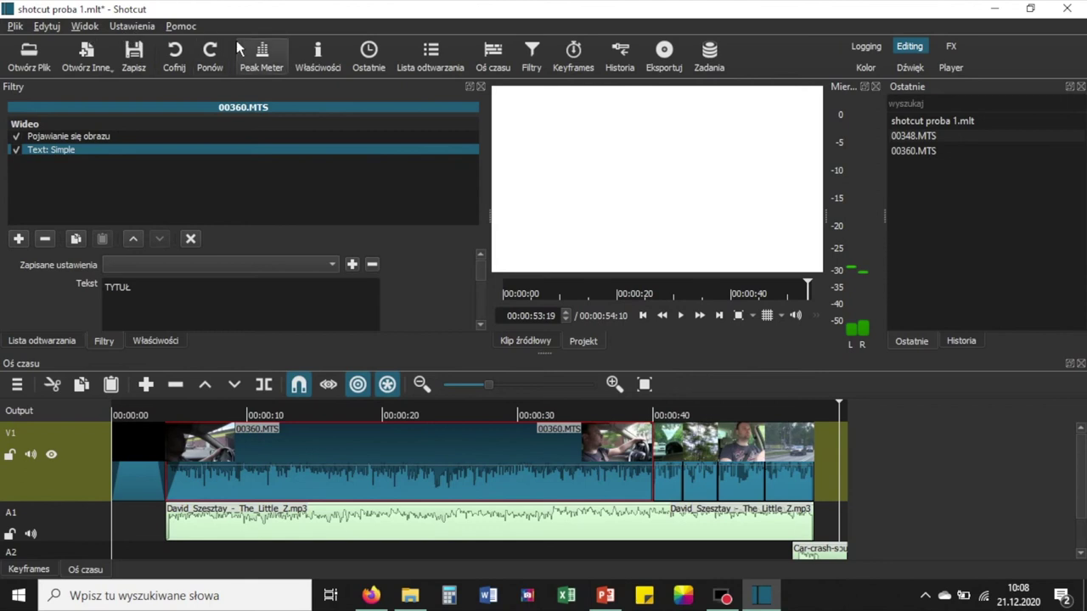
Create a new black (#000000) colour clip and open it in the source player.
click(87, 61)
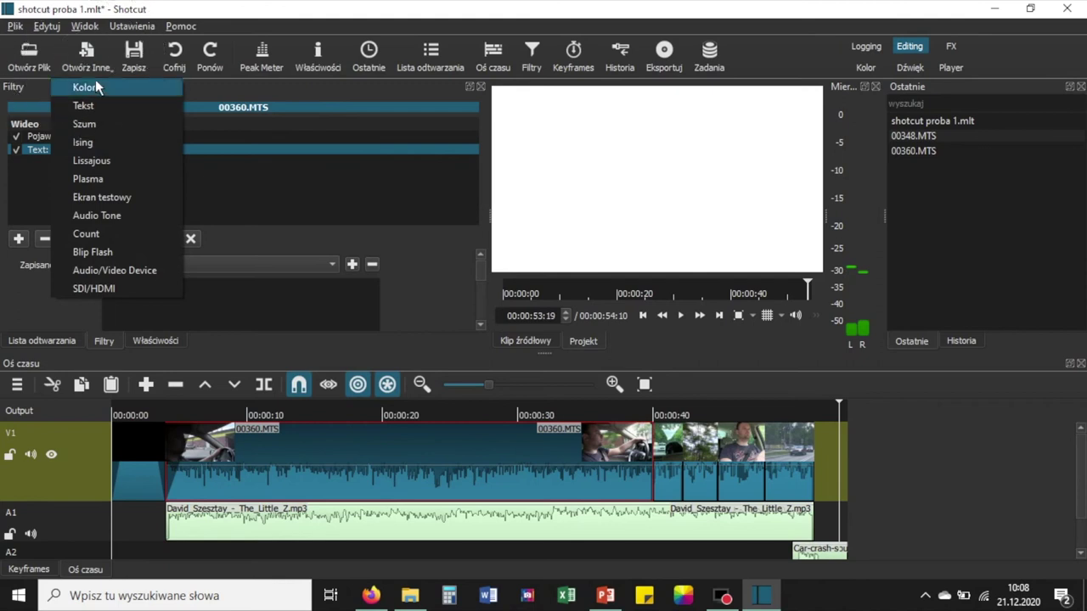
click(95, 85)
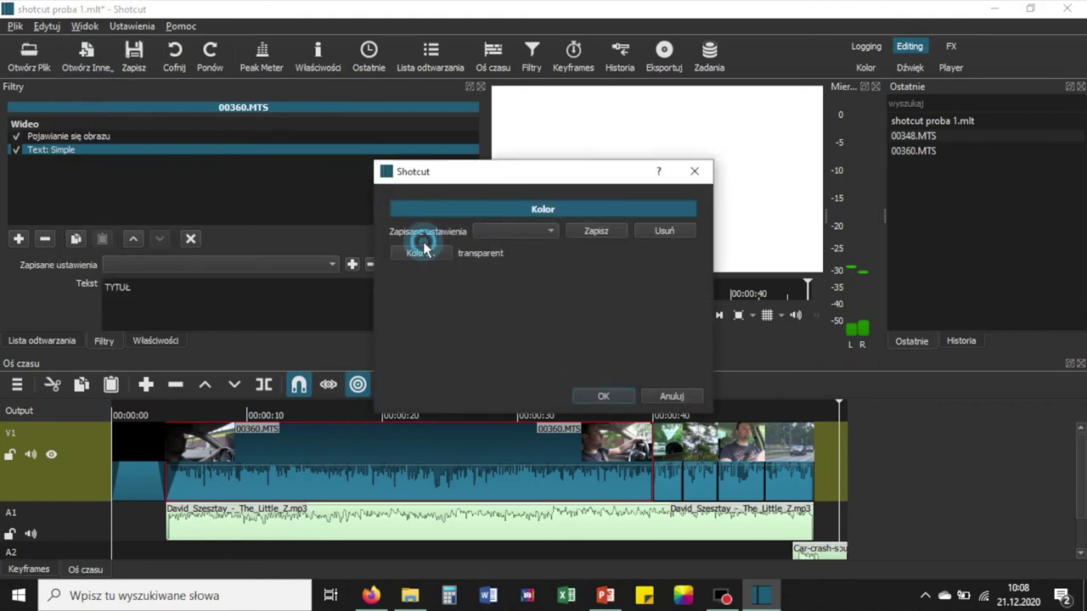
click(429, 252)
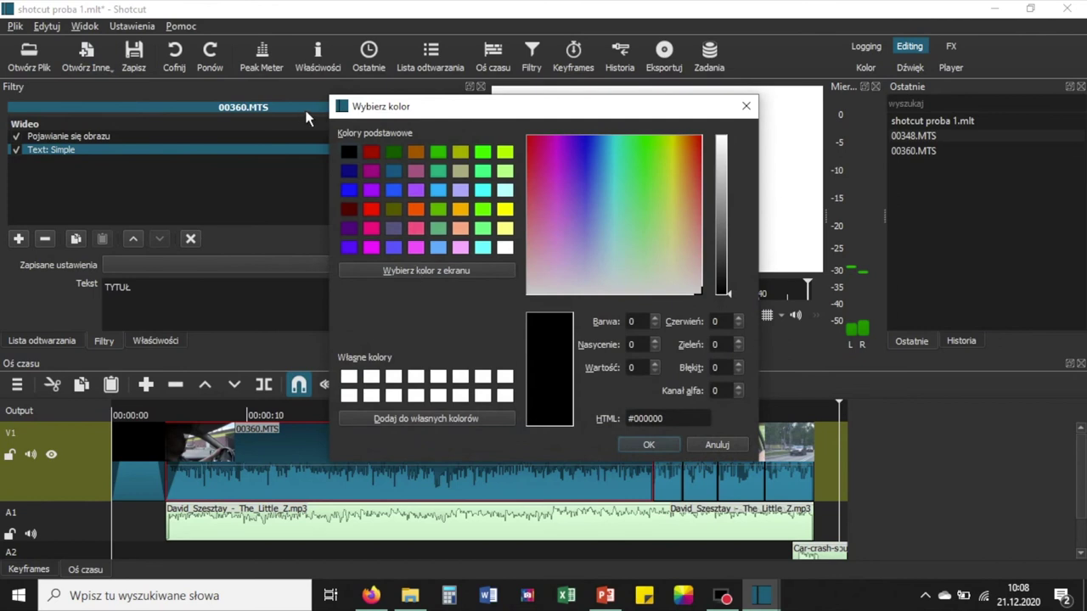
click(648, 444)
click(611, 396)
key(space)
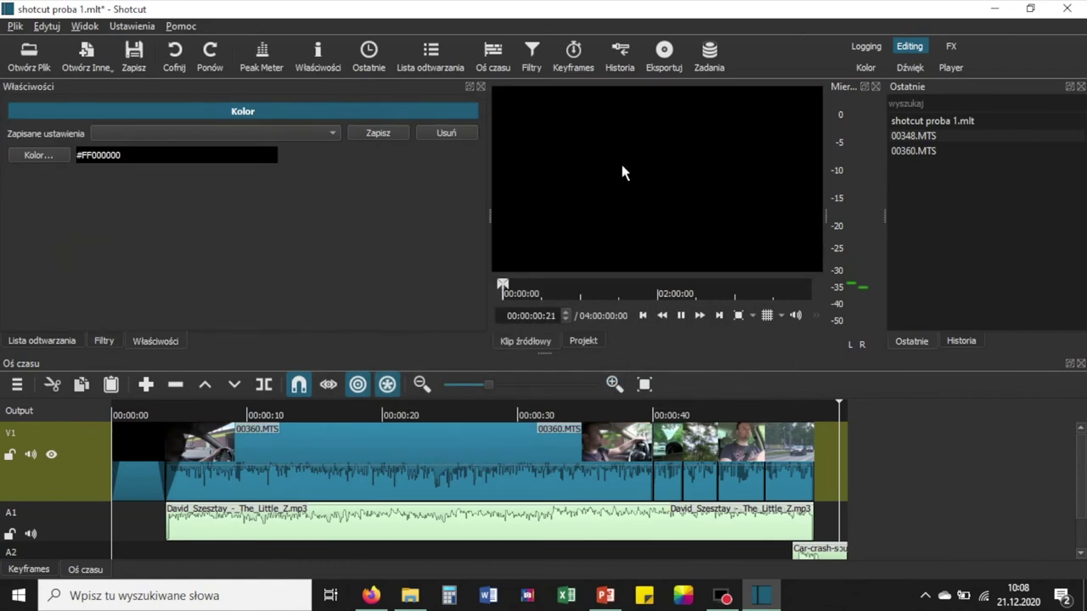
Place the black colour clip on V1 after the last video clip, starting where the car-crash sound on A2 ends.
click(390, 386)
drag(618, 184, 848, 448)
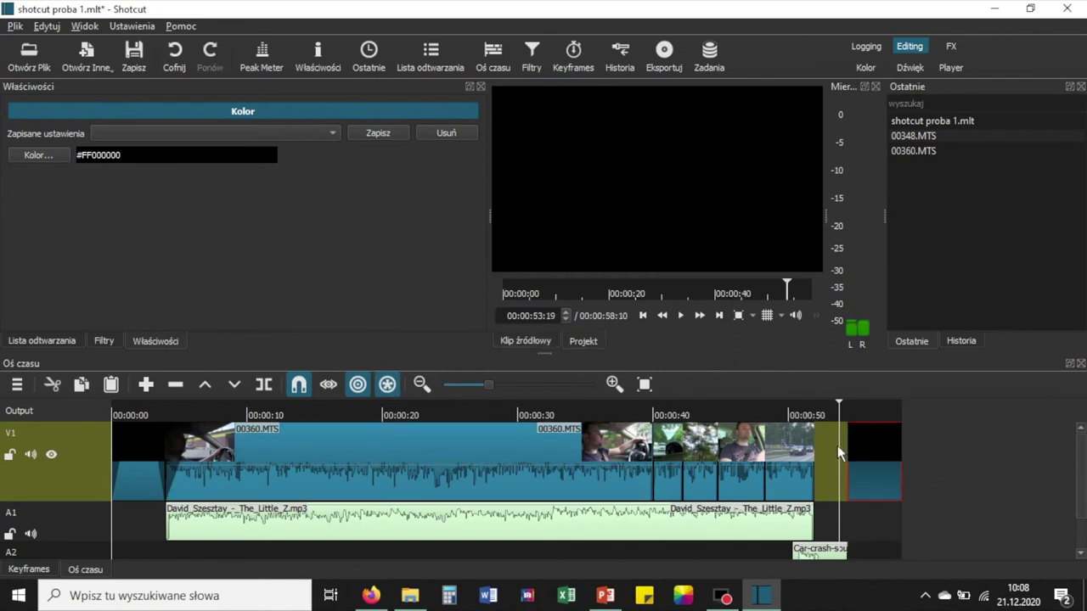
click(830, 467)
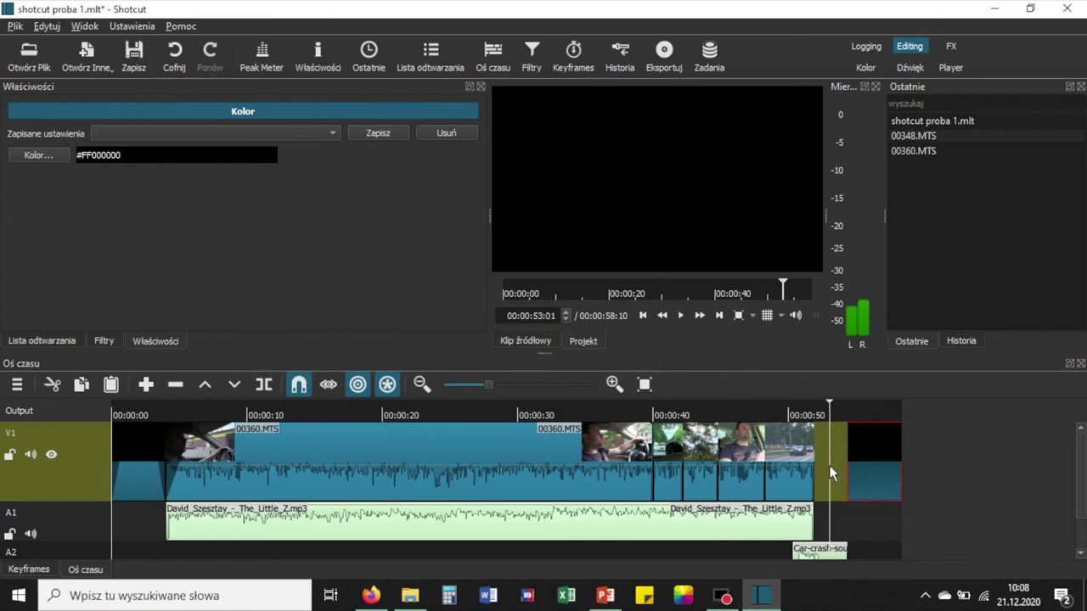
Search the filters for "tex", add Text: Rich to the closing black clip and apply the Scroll Down preset.
click(852, 424)
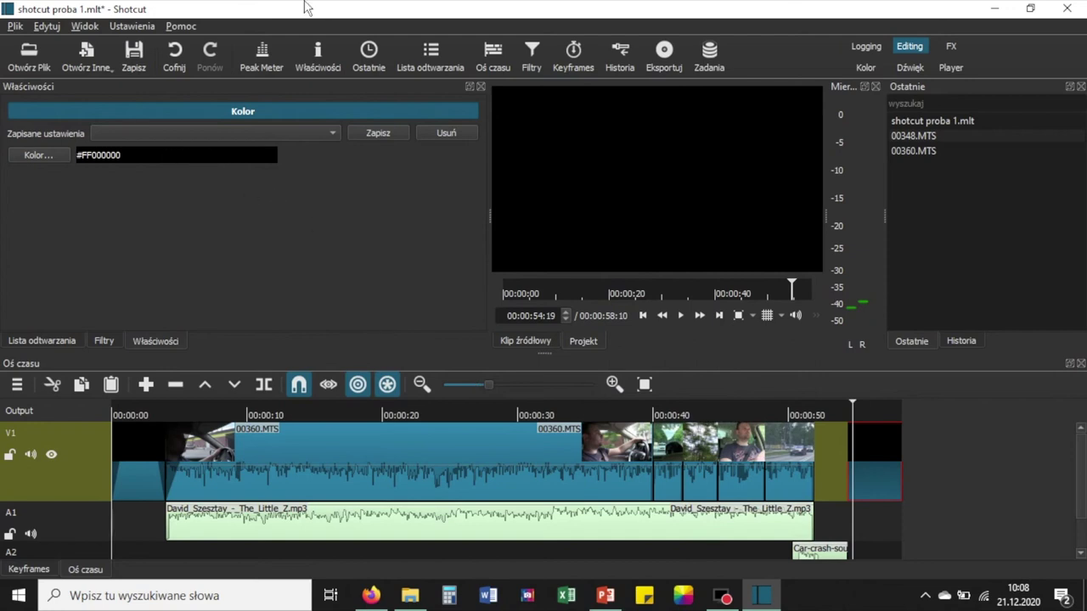
click(530, 54)
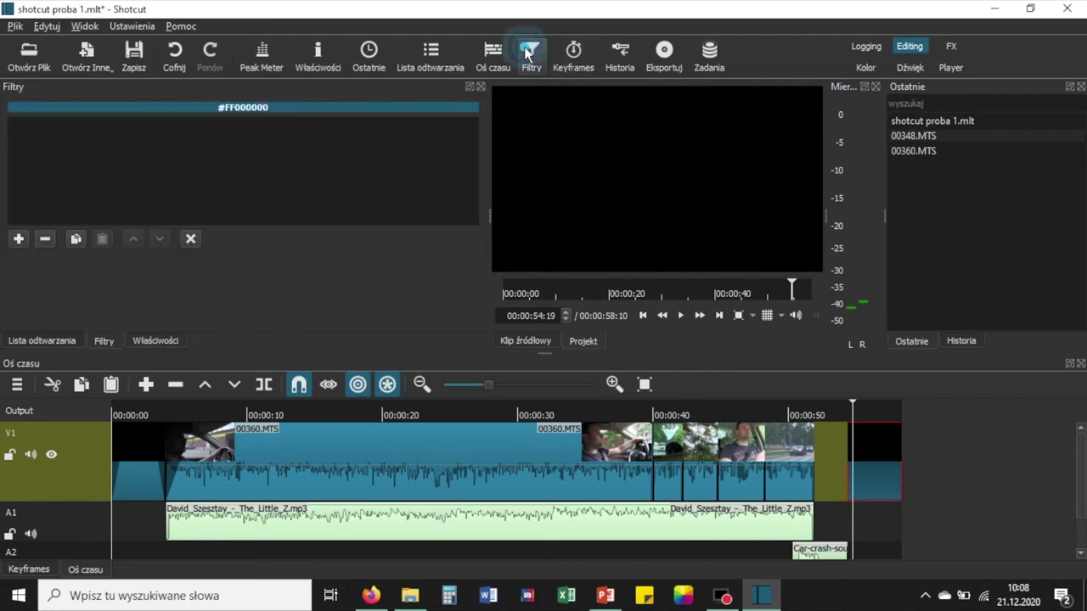
click(17, 243)
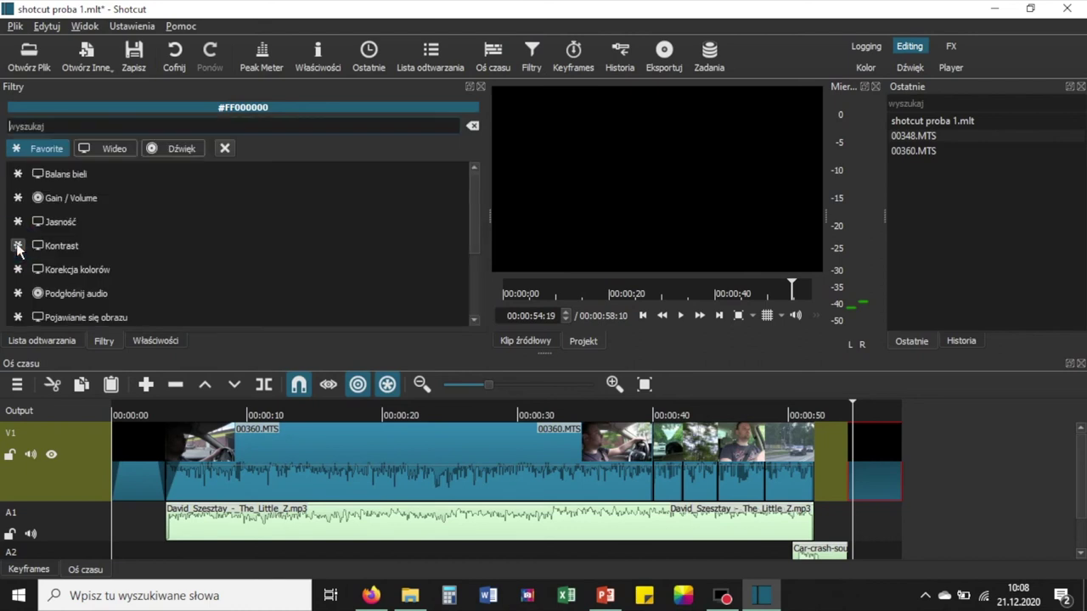
text(tex)
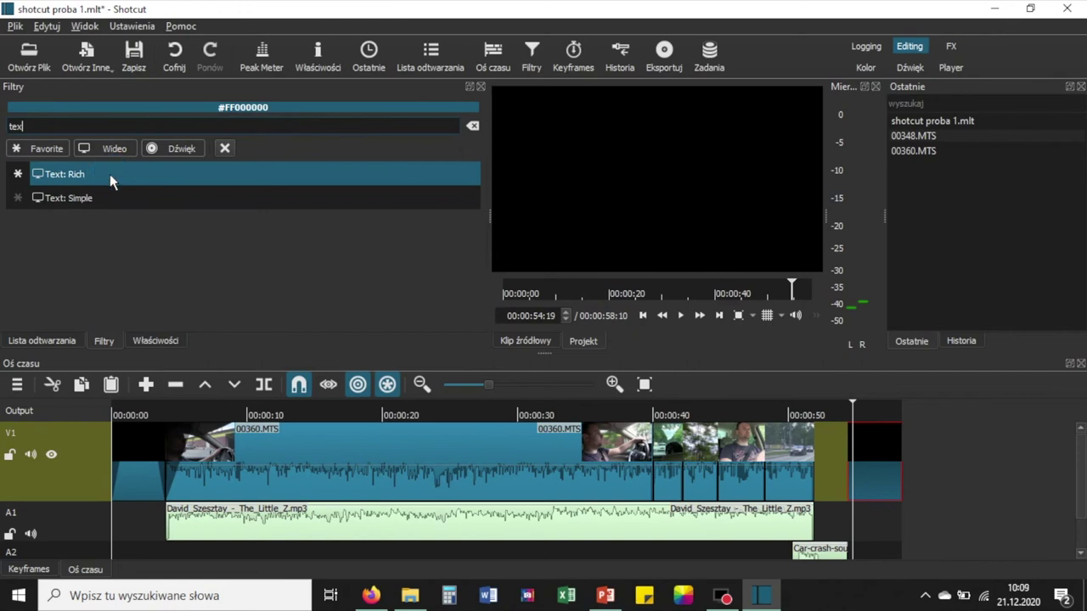
click(110, 174)
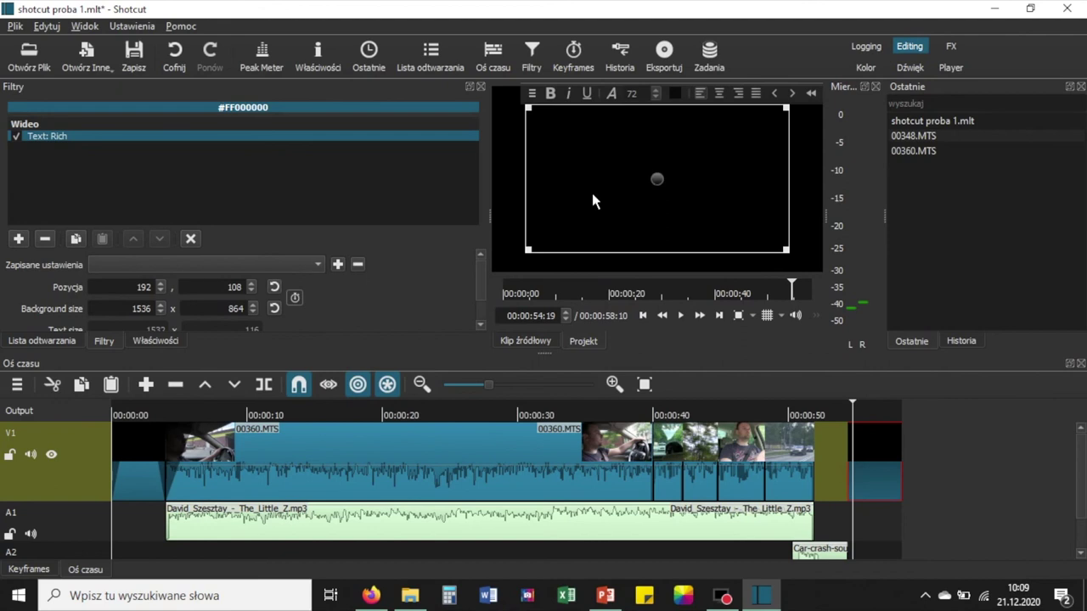
click(319, 266)
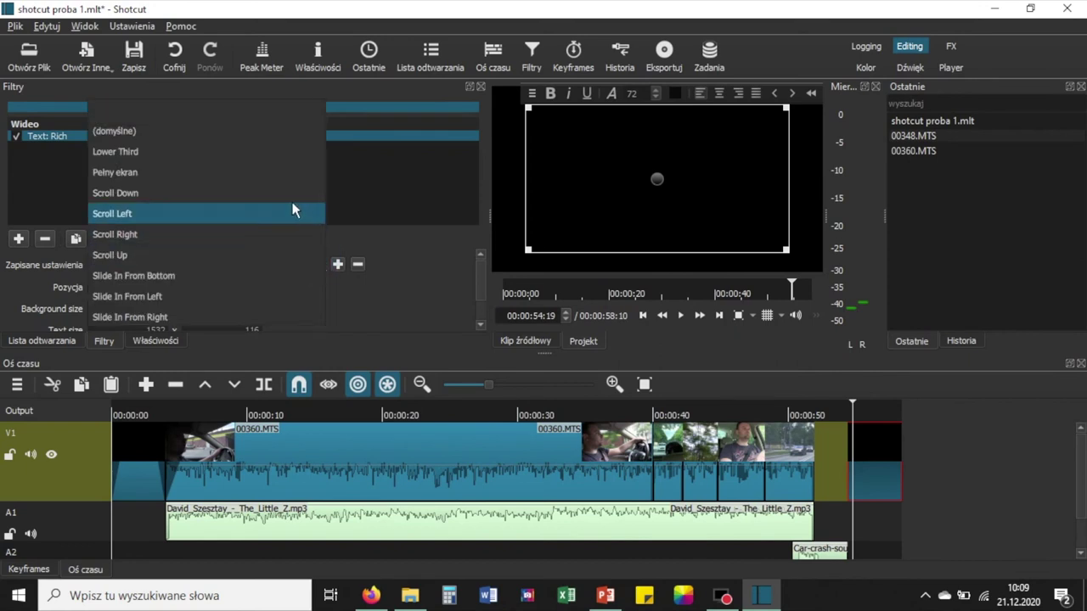
click(142, 195)
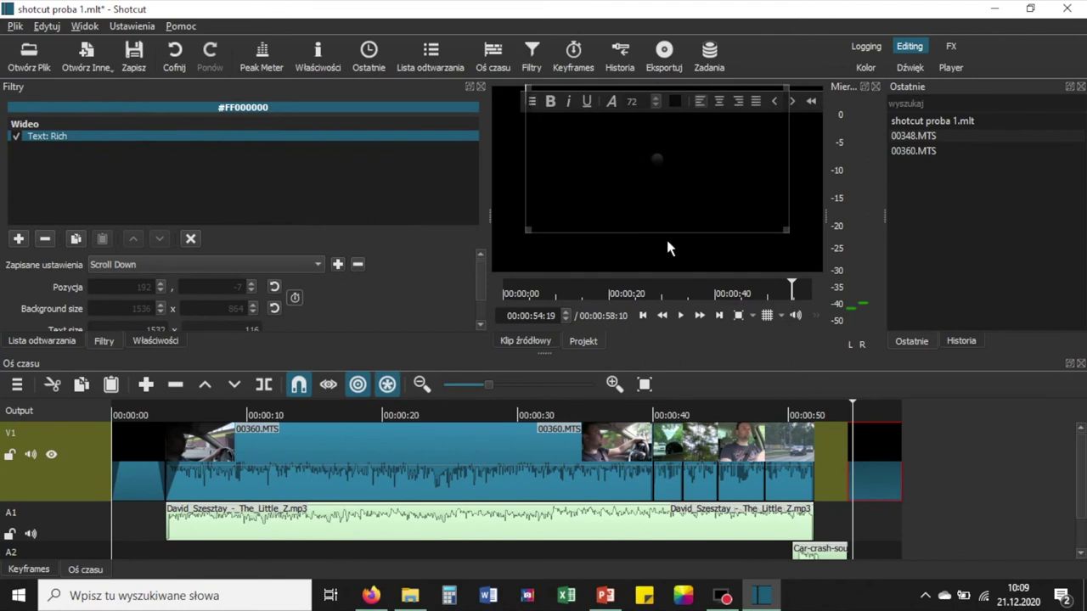
Enter the credit lines "Reżyersia XY" and "Wystąpił Taxi Driver" in the closing clip's rich text box.
text(ejv)
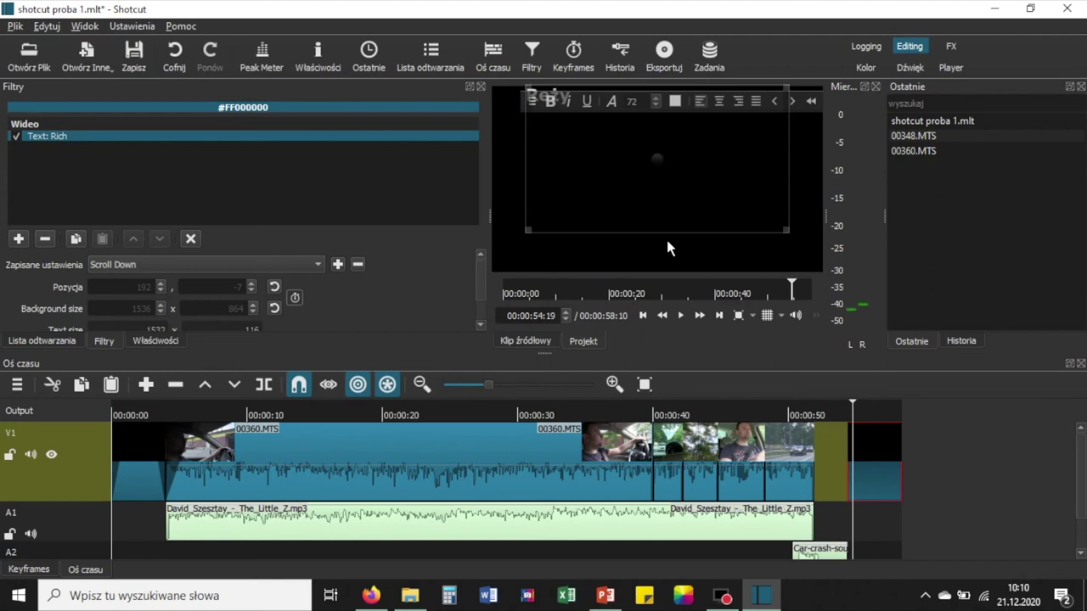
text(ersia x)
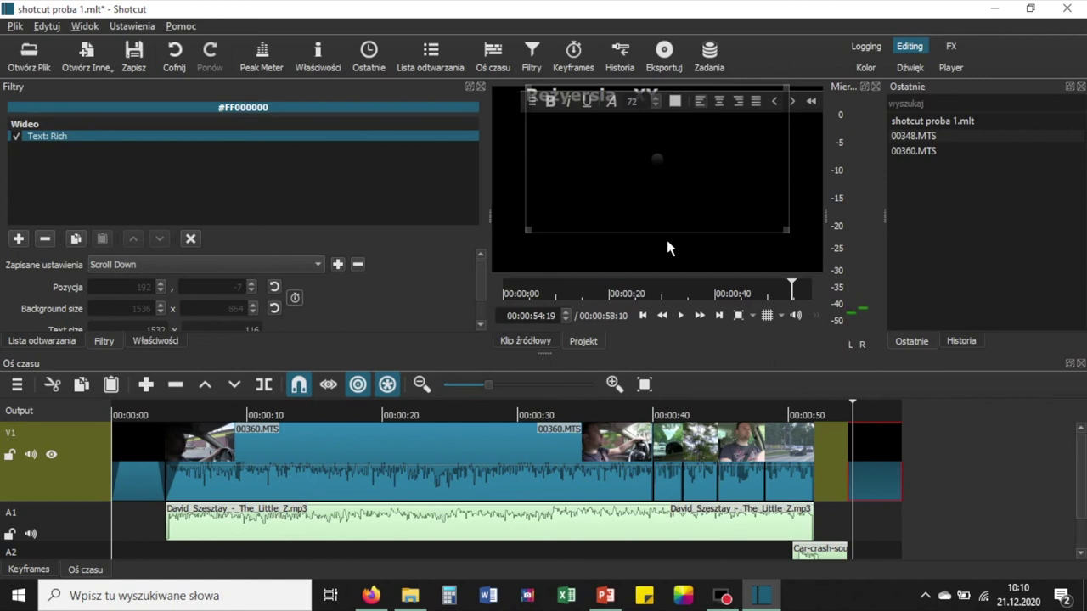
key(Return)
text(Wys)
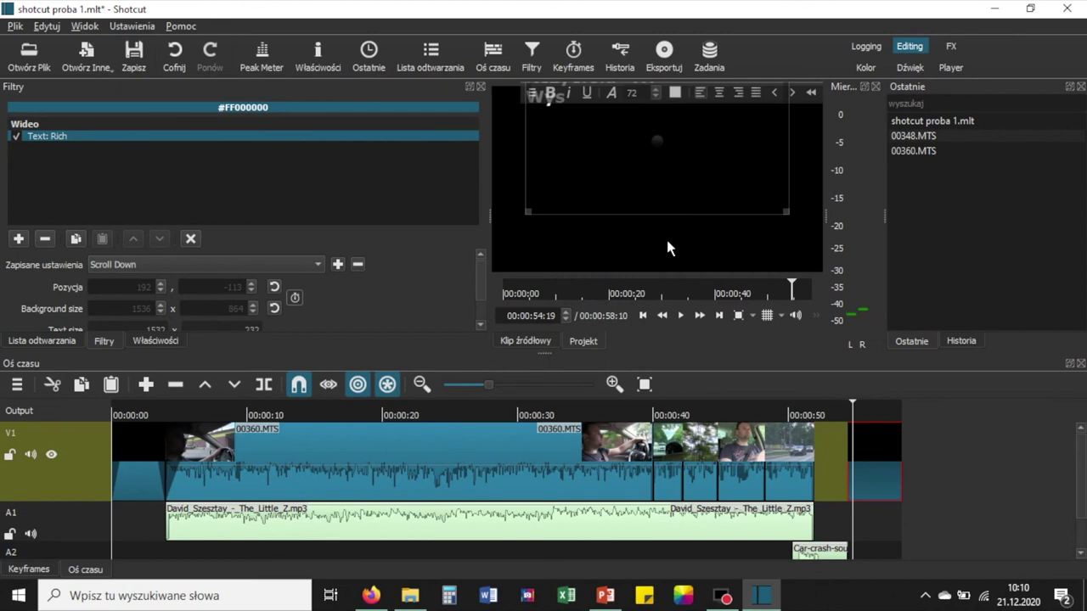
text(tąpili: Dr)
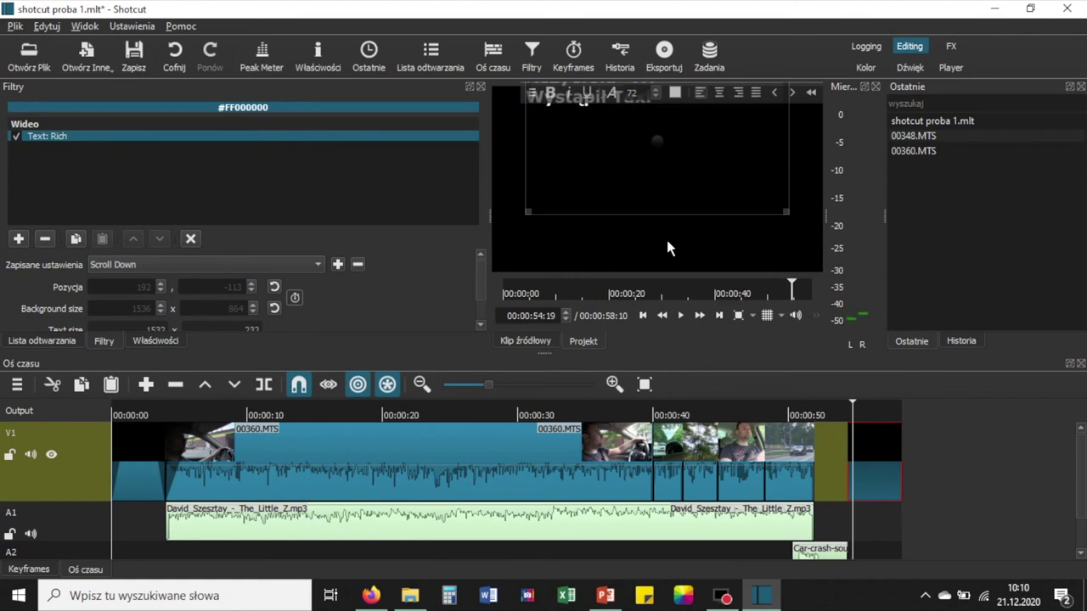
text(iver)
key(Return)
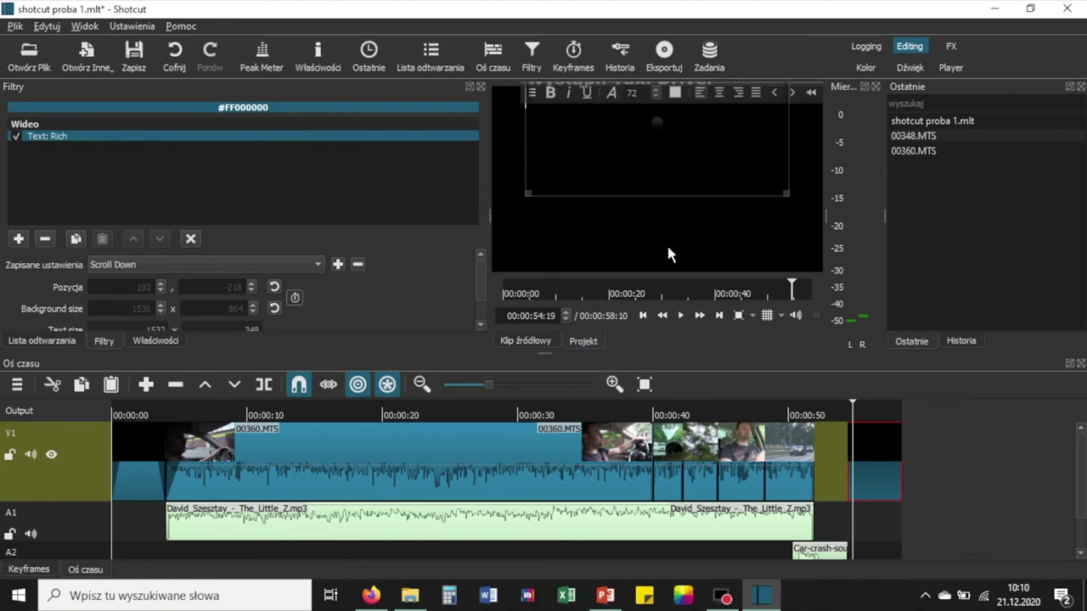
Add the credit lines "Dźwięk" and "Podzikowania", and return to the clip's filters and the timeline.
text(Dźwięk)
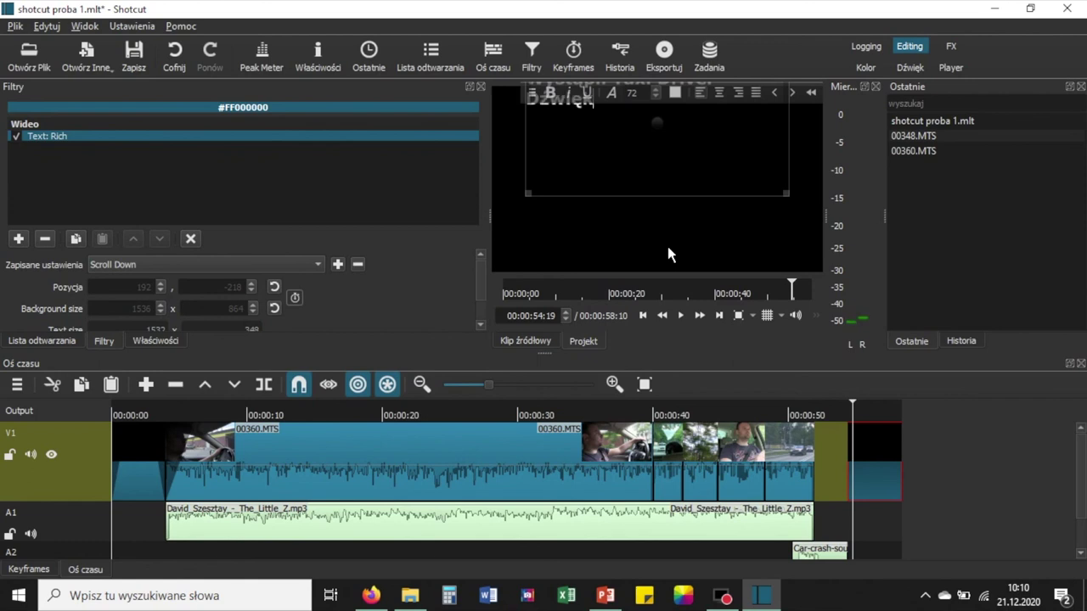
key(Return)
text(Podzi)
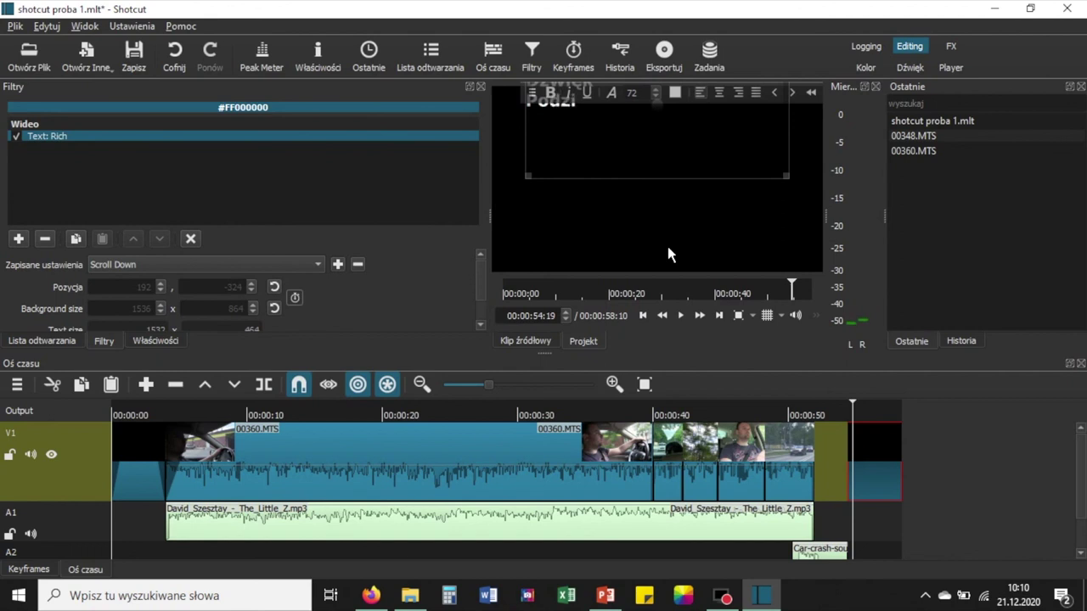
key(ctrl+alt+e)
text(kowania)
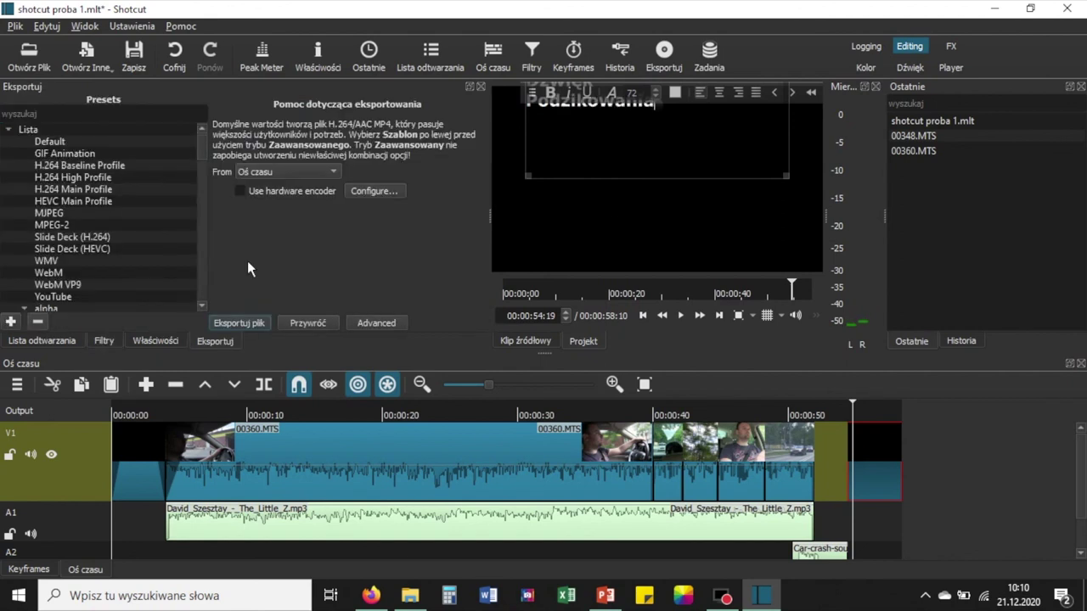
click(561, 59)
click(532, 56)
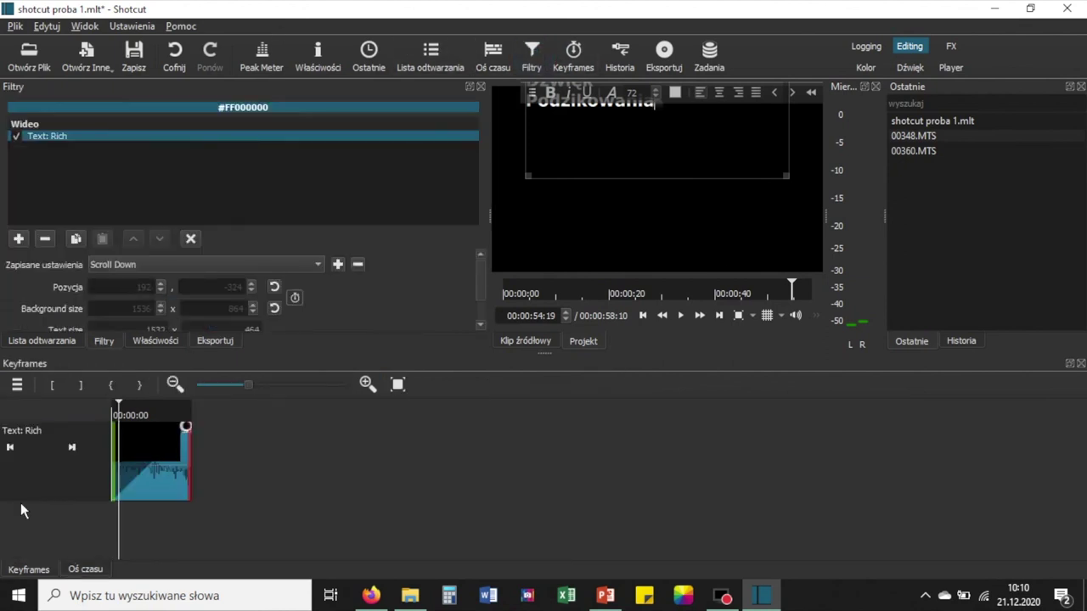
click(85, 568)
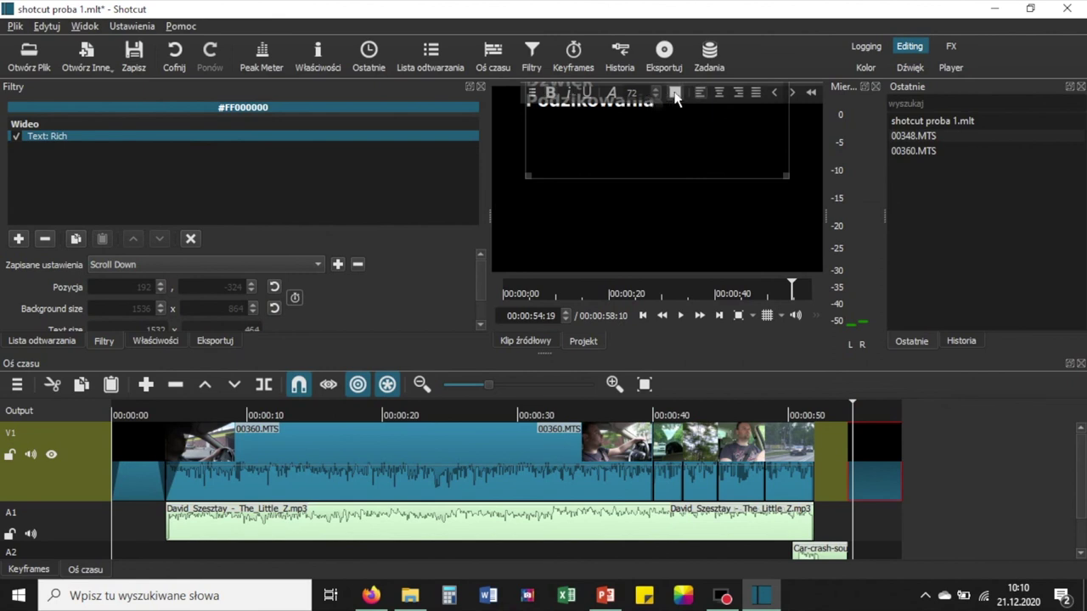
click(532, 95)
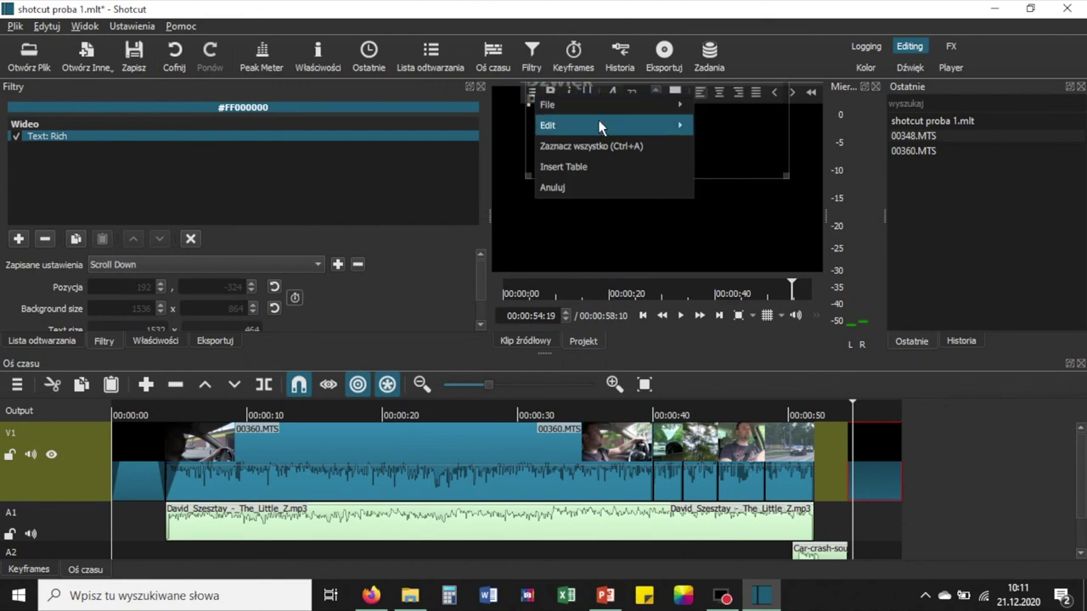
mouse_move(671, 128)
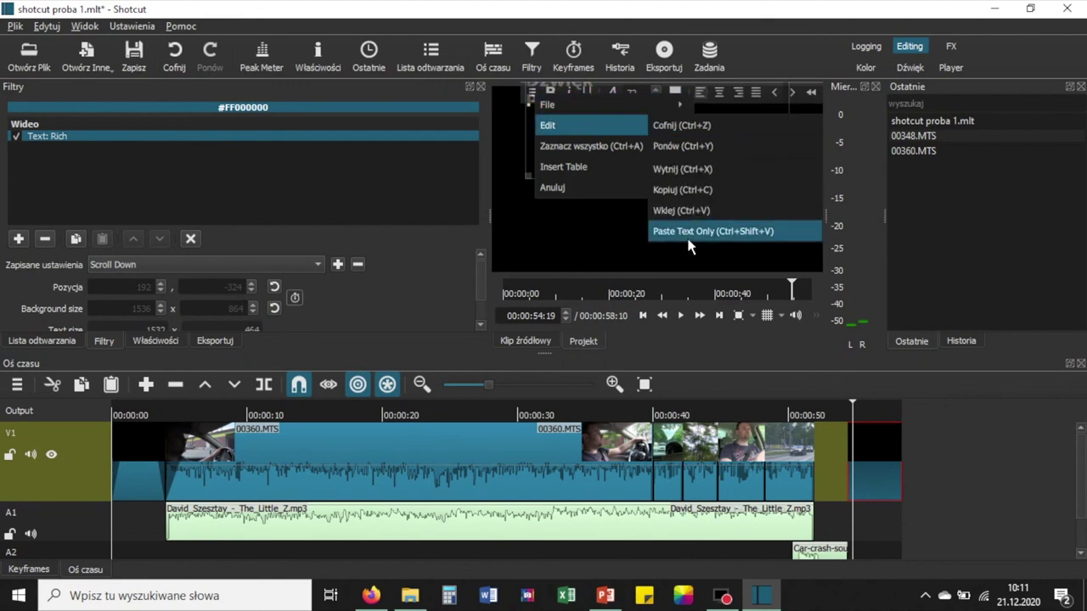
click(512, 220)
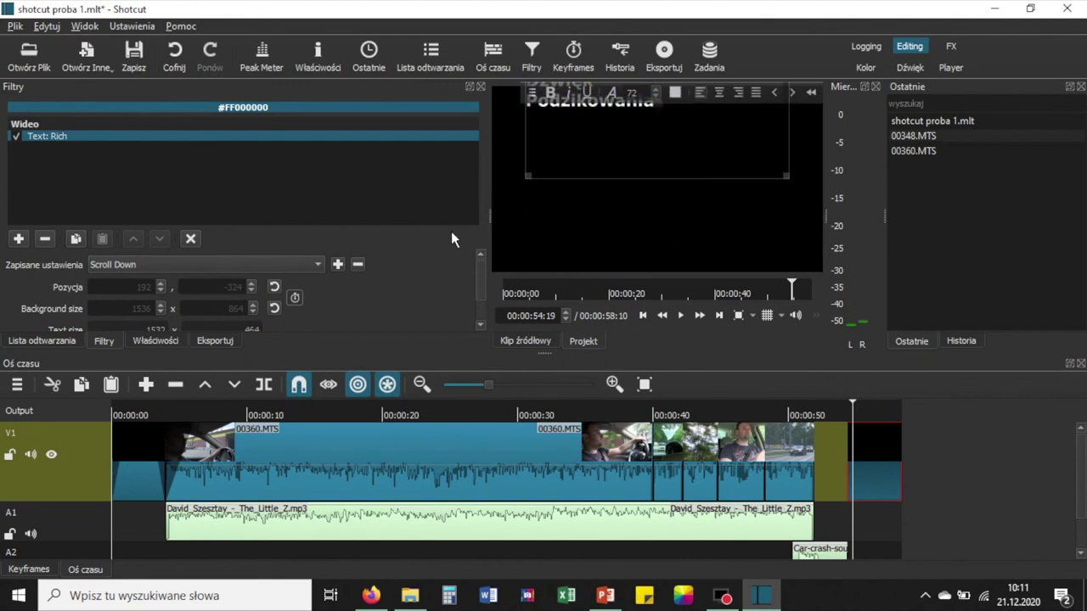
Preview the closing credits from the start of the black clip and switch the Text: Rich preset to Scroll Up.
click(847, 403)
key(space)
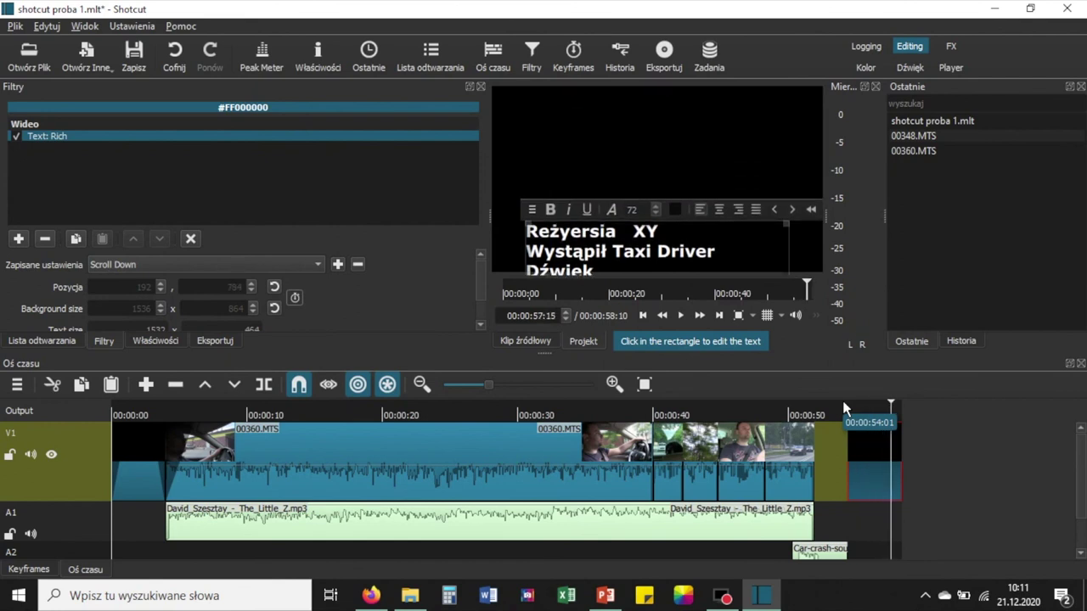
click(318, 266)
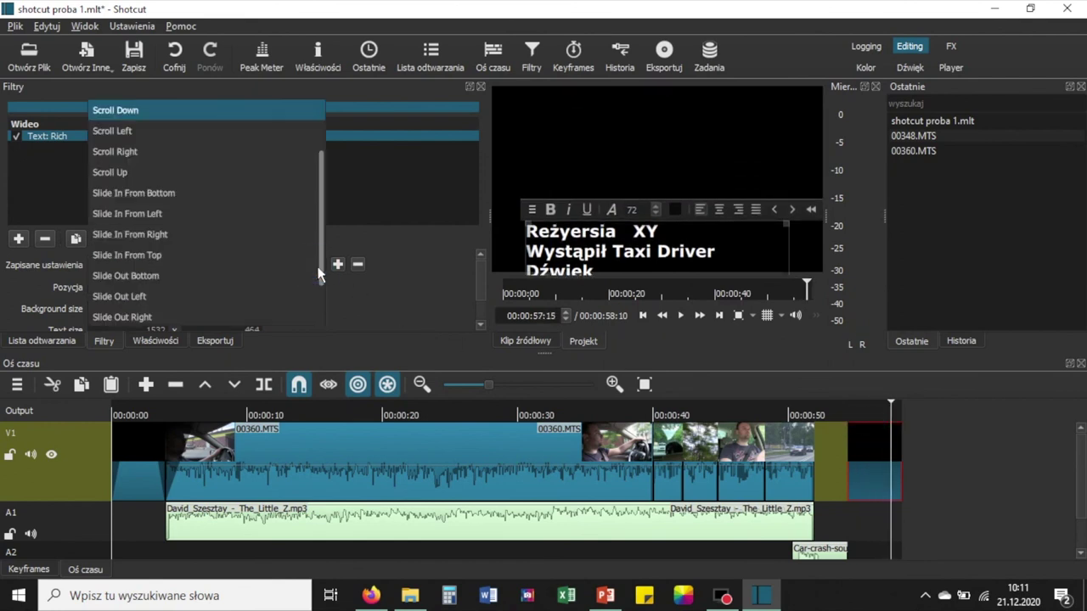
click(251, 171)
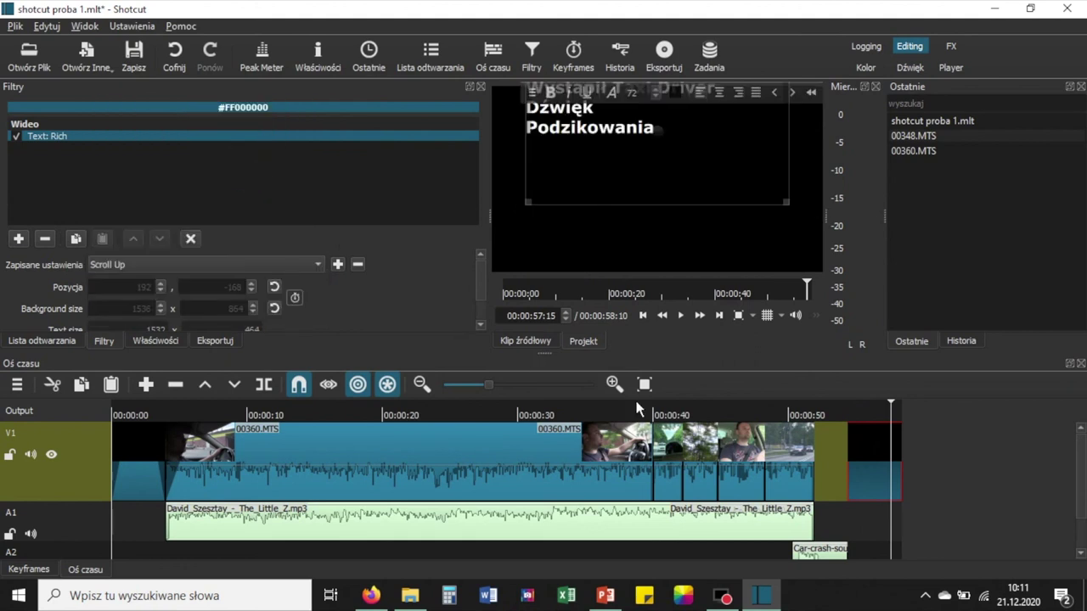
Play back the closing black clip from its beginning twice to check the upward-scrolling credits.
click(847, 408)
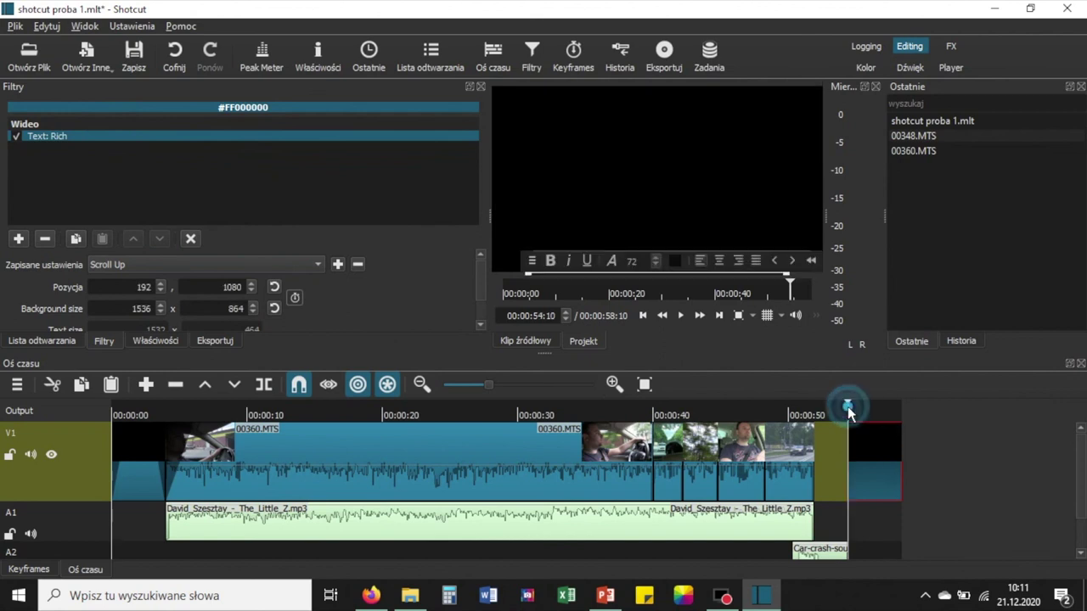
key(space)
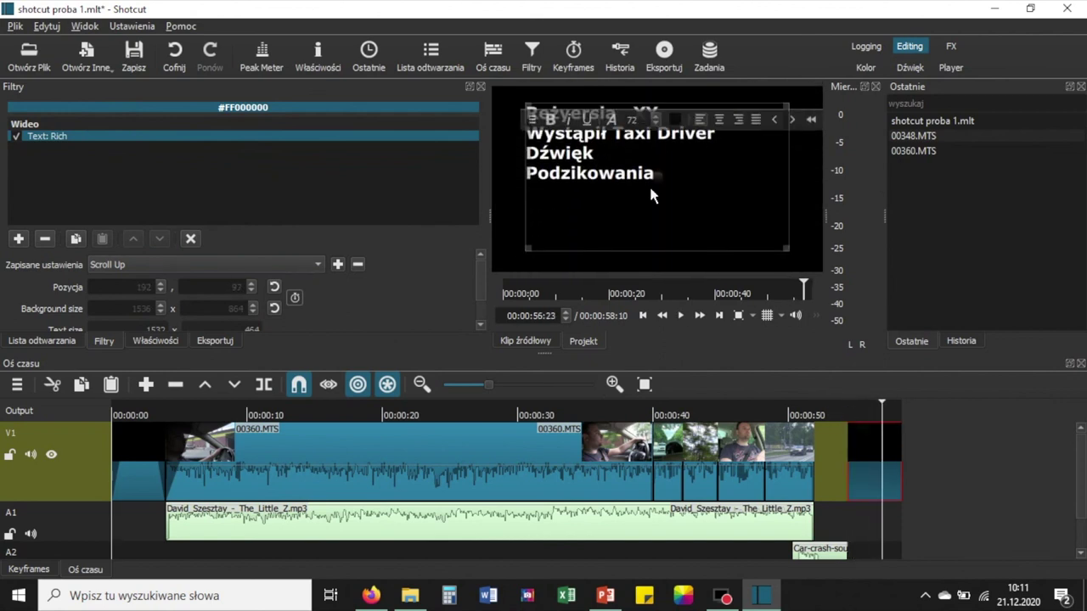
click(846, 399)
key(space)
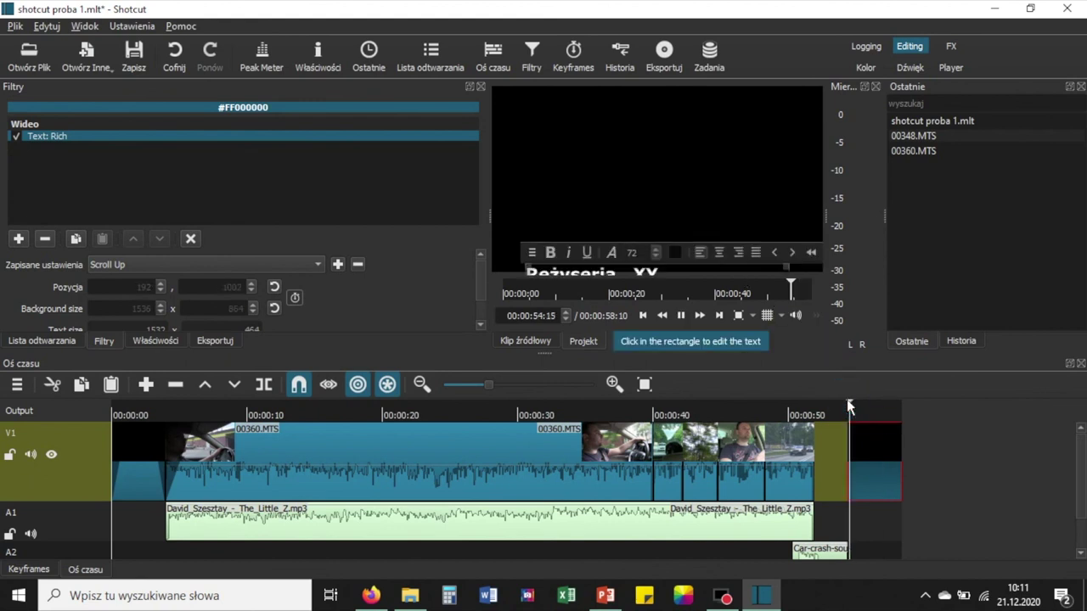